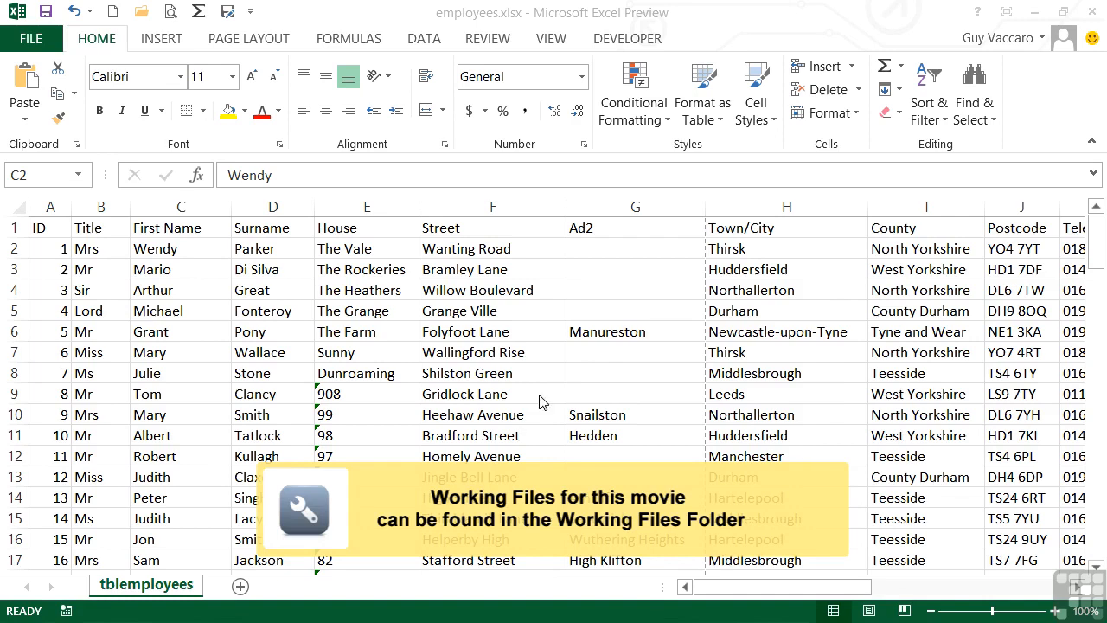
- Sort the employee list by surname from A to Z
click(58, 249)
scroll(69, 303, down, 20)
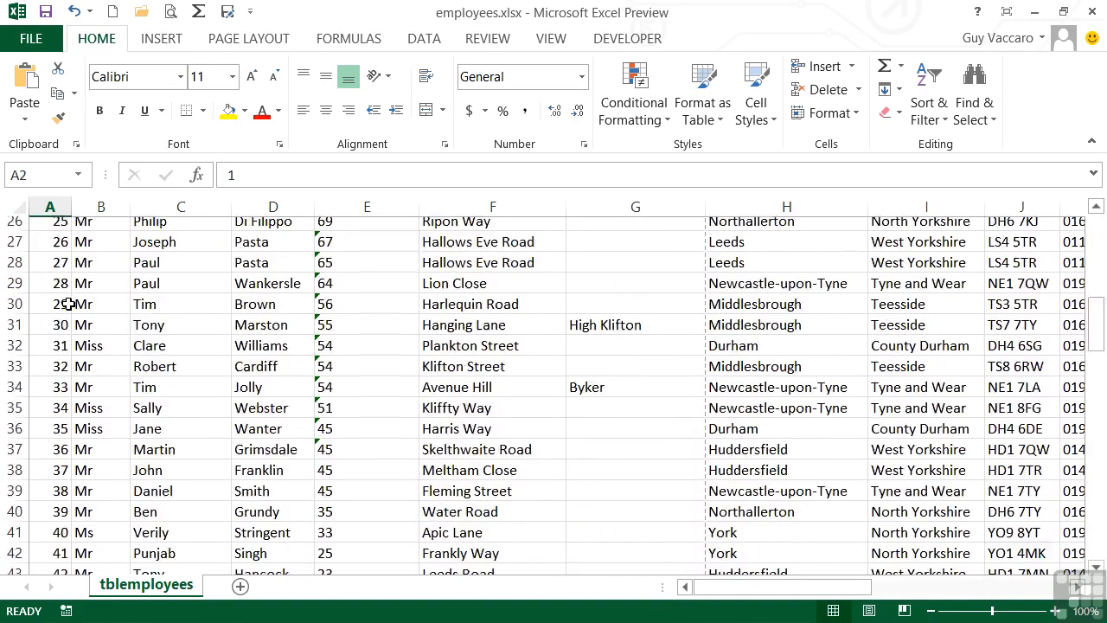
scroll(68, 303, up, 4)
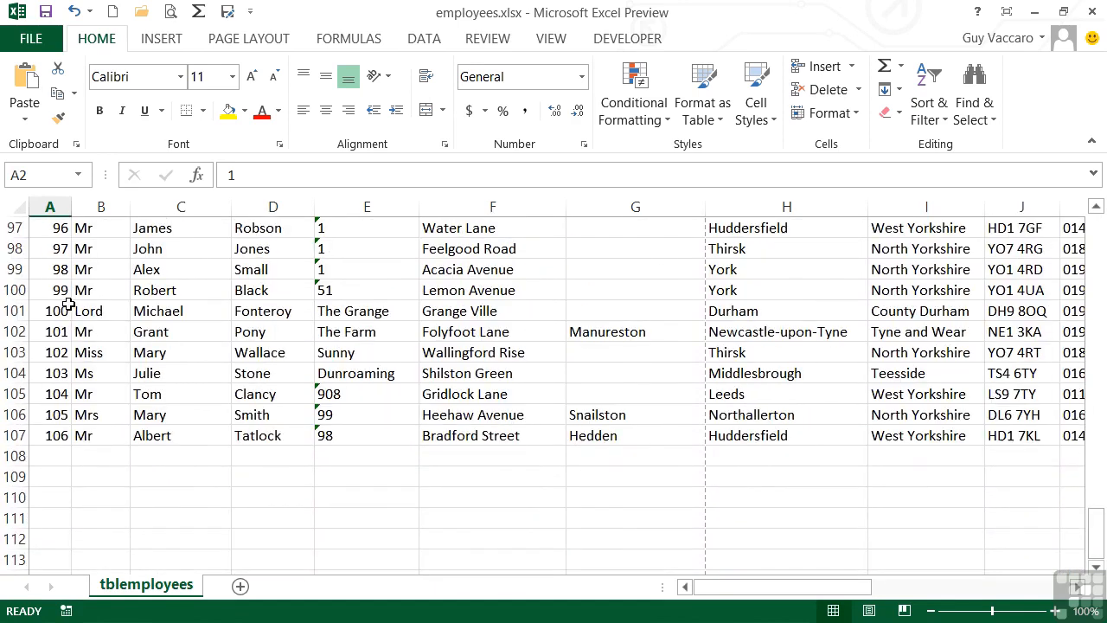
scroll(59, 441, up, 20)
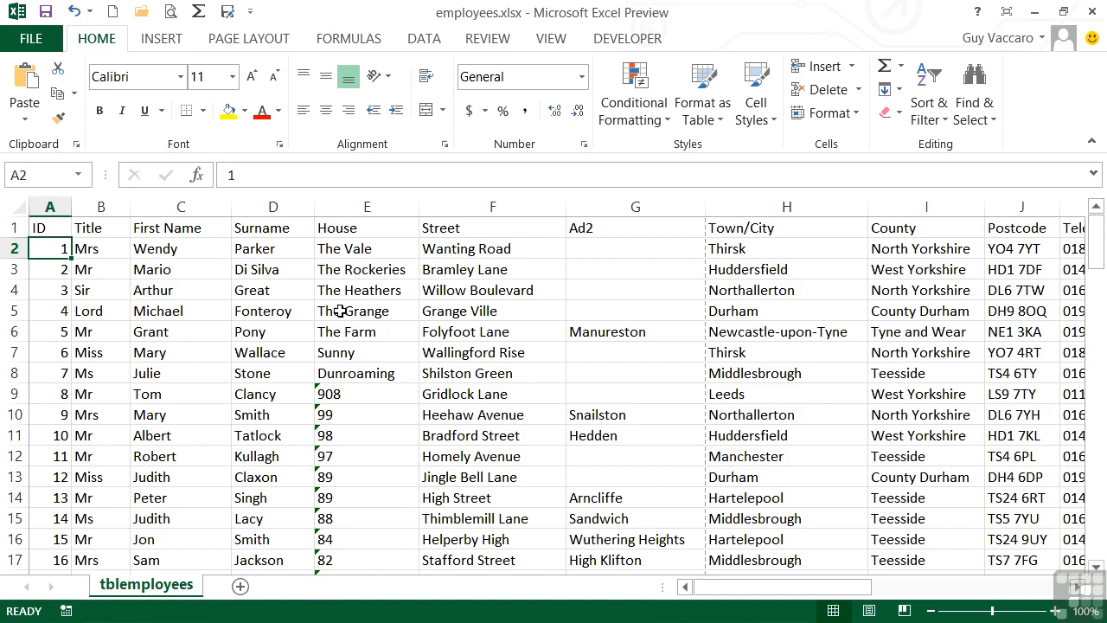
click(282, 251)
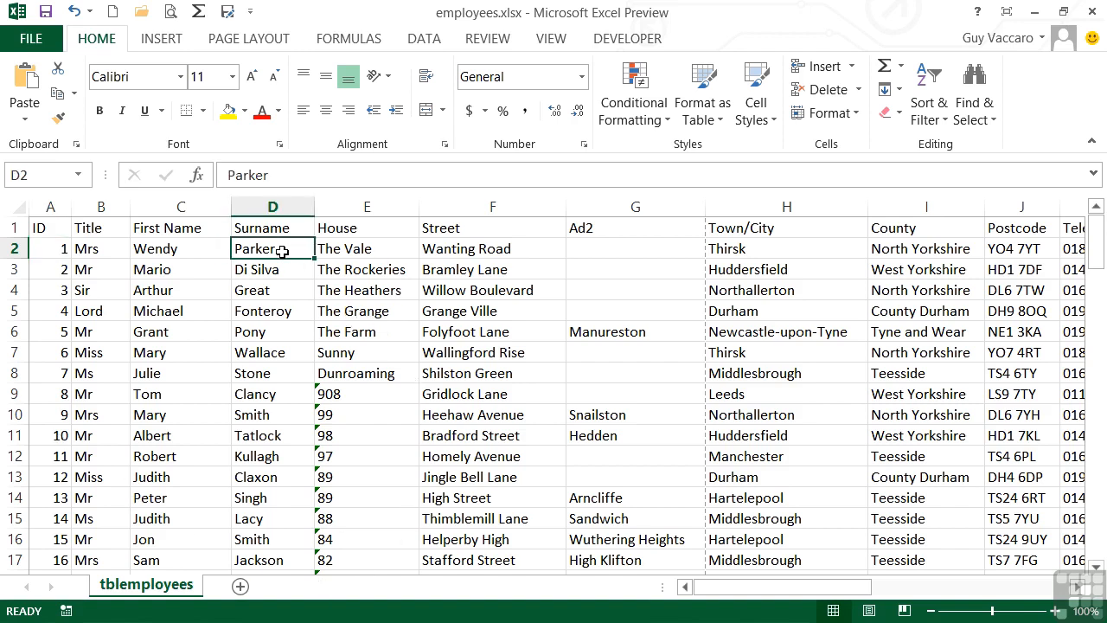
click(265, 396)
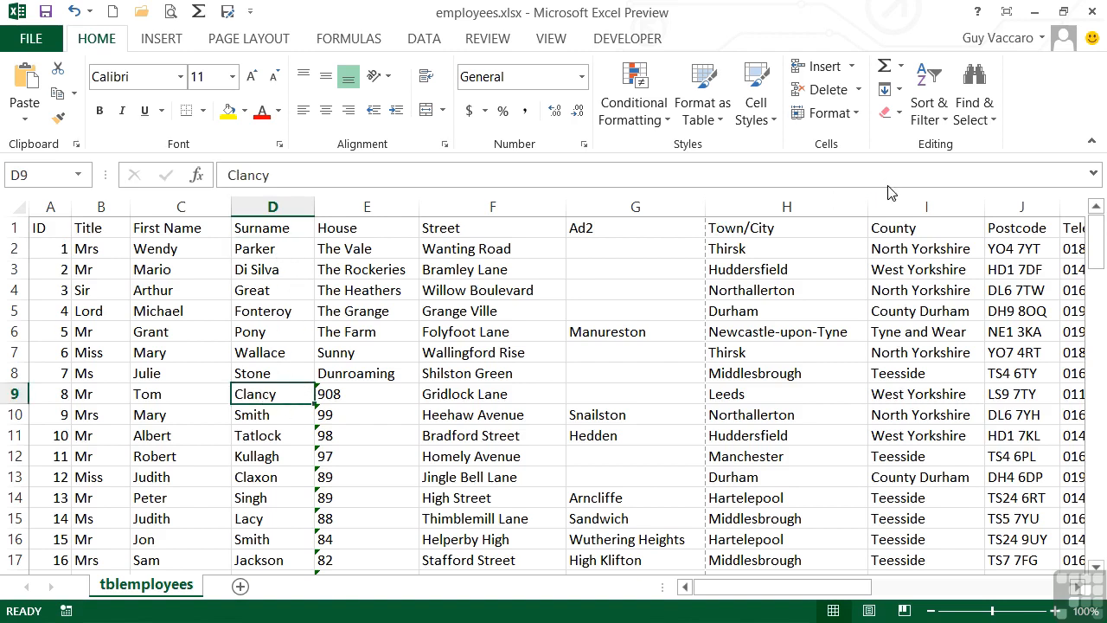
click(937, 120)
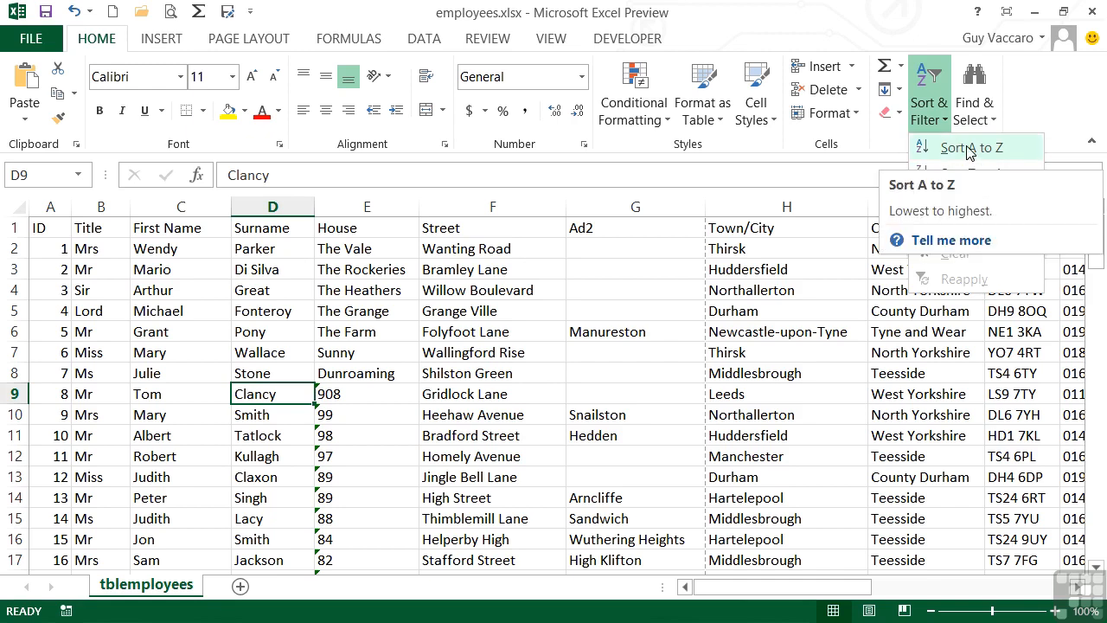
click(971, 149)
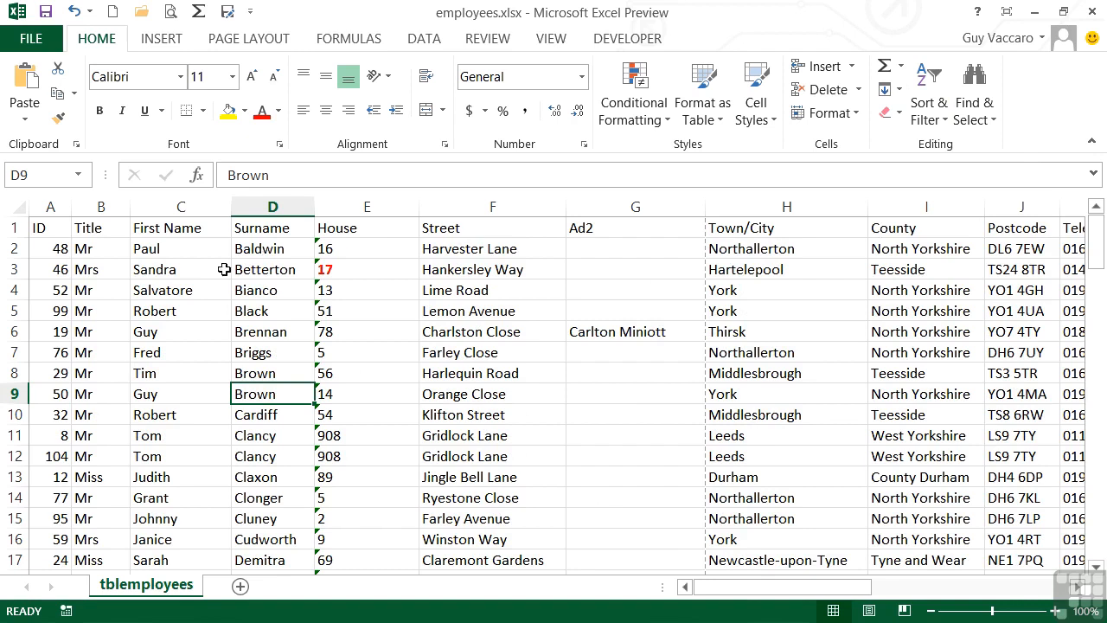
- Sort the employee list by ID from smallest to largest
click(54, 250)
click(934, 112)
click(948, 154)
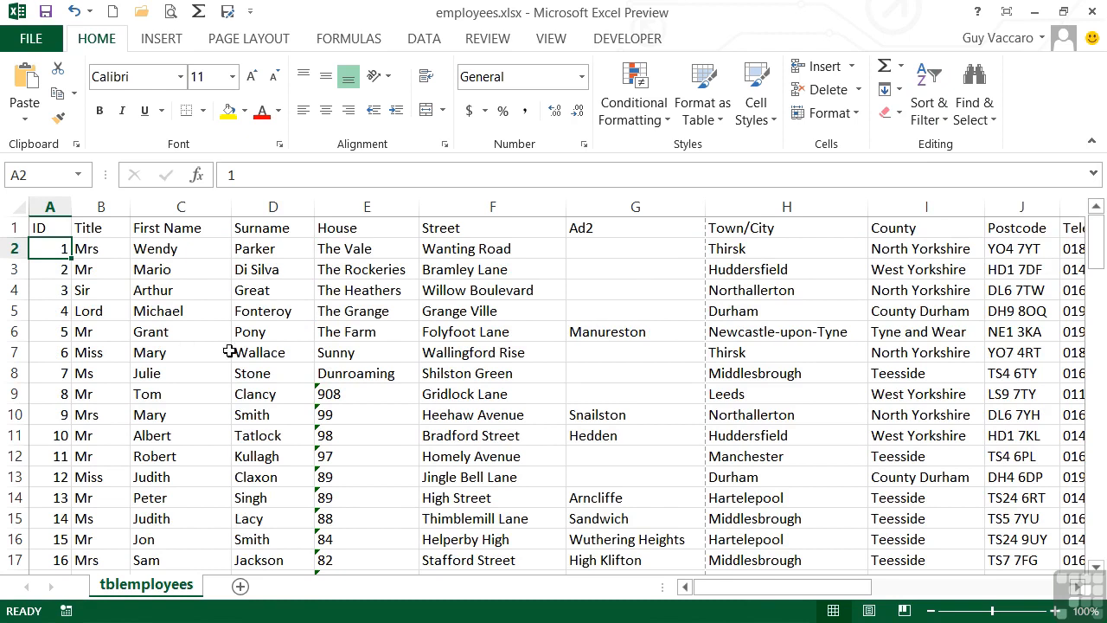
- Select the Surname column and sort it A to Z, expanding the selection to the whole table
click(278, 201)
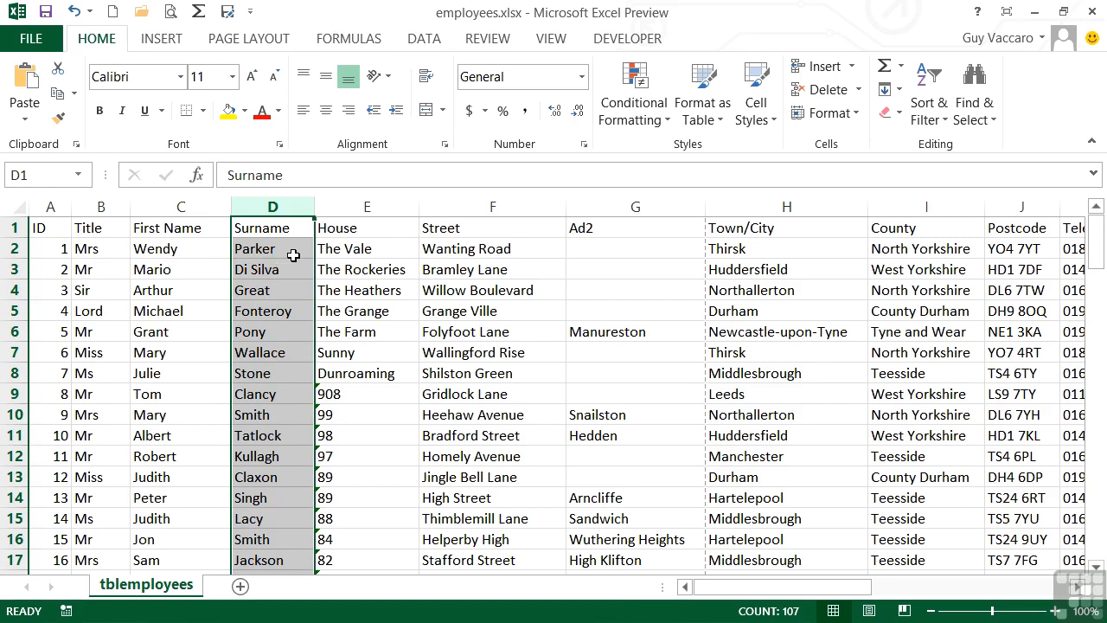
click(925, 117)
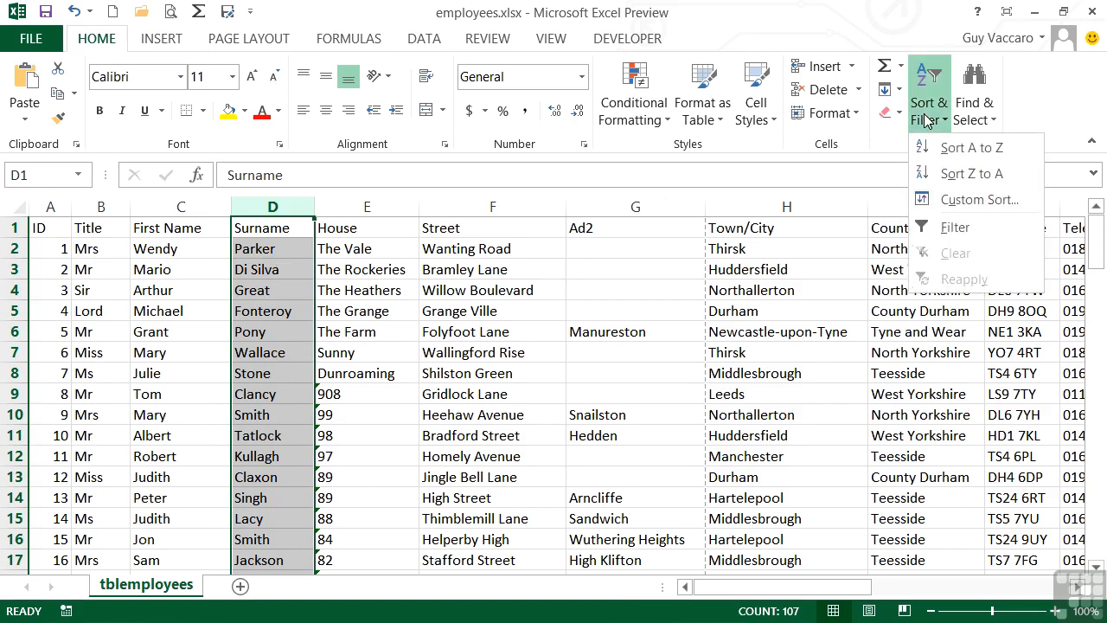
click(964, 147)
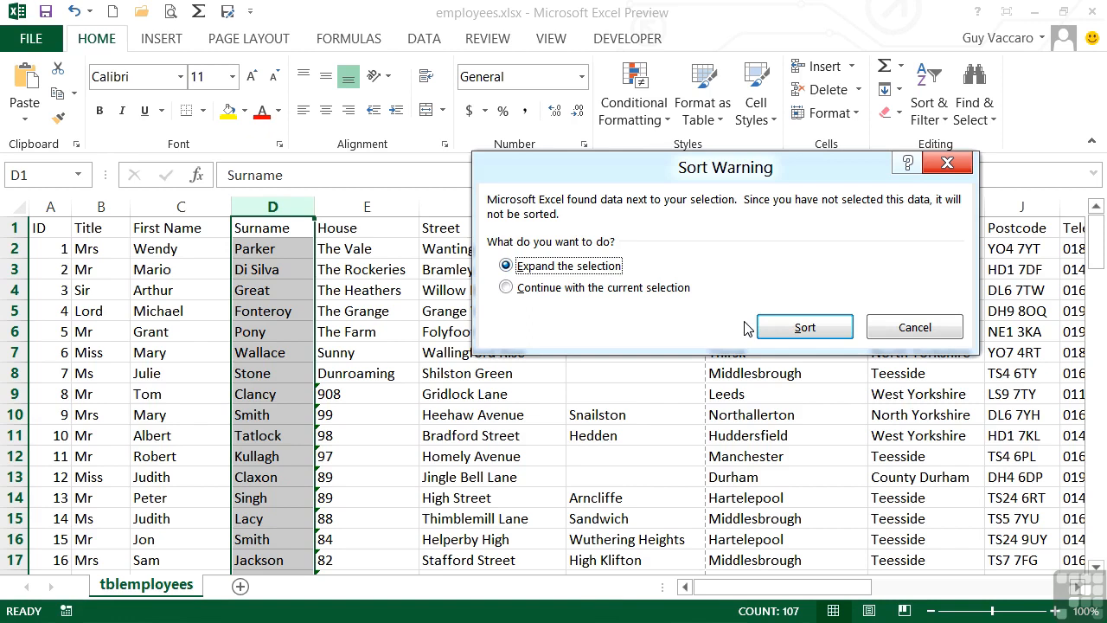
click(507, 289)
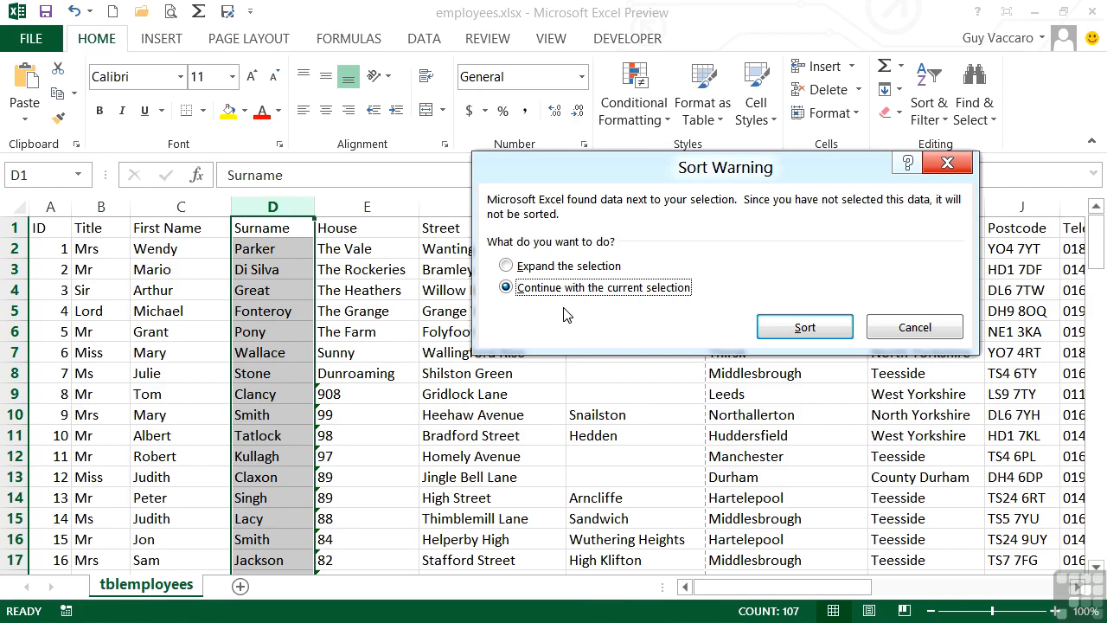
click(530, 266)
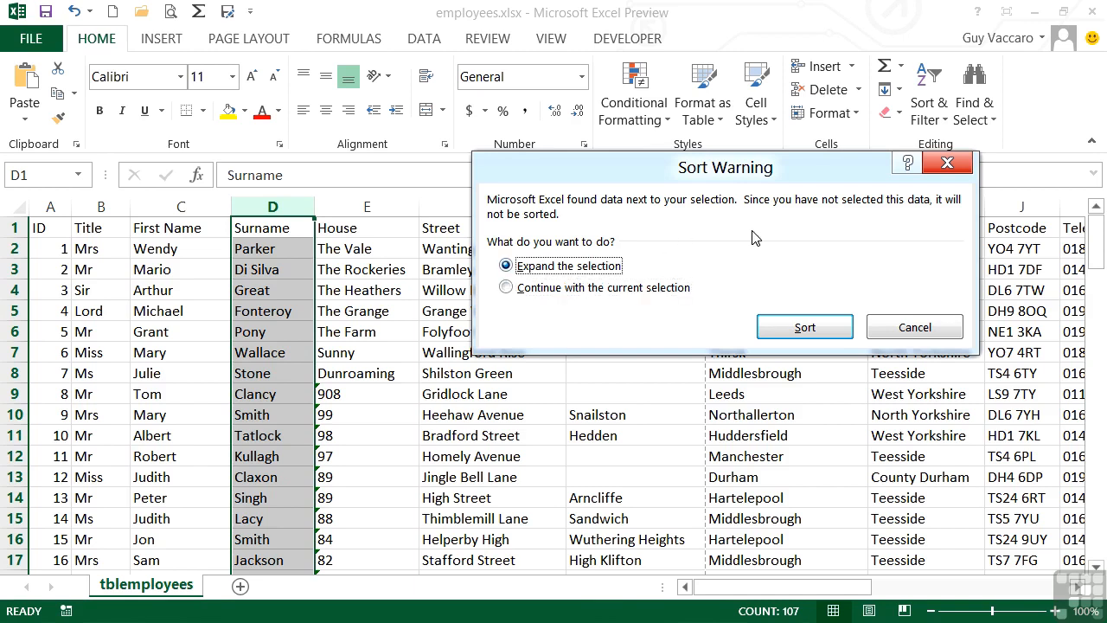
click(804, 328)
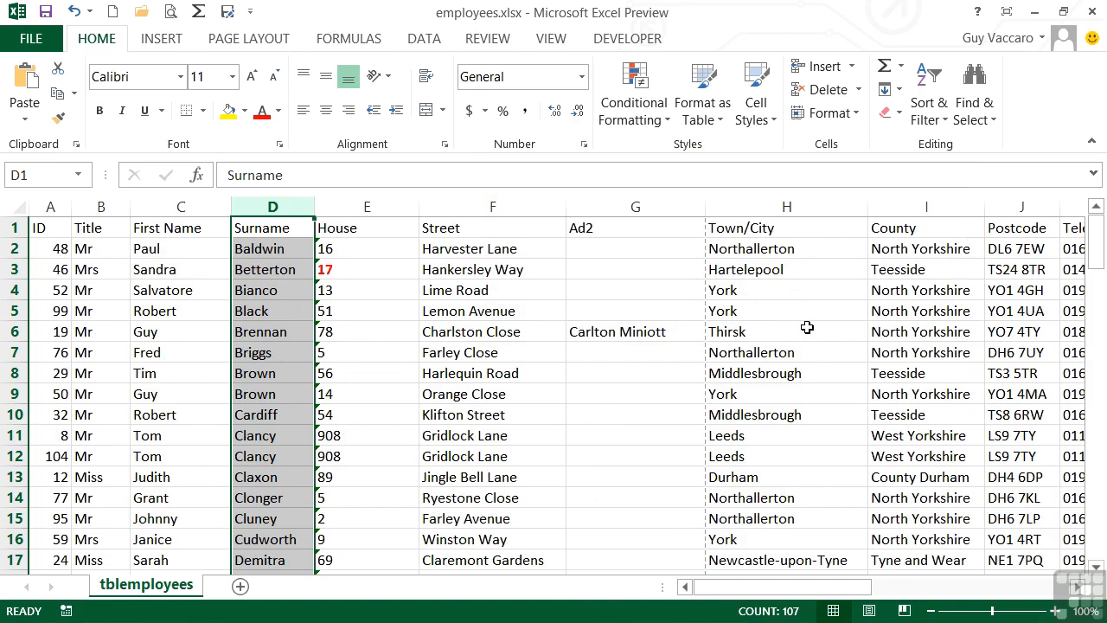
- Insert a blank column before the House column
click(256, 250)
click(203, 251)
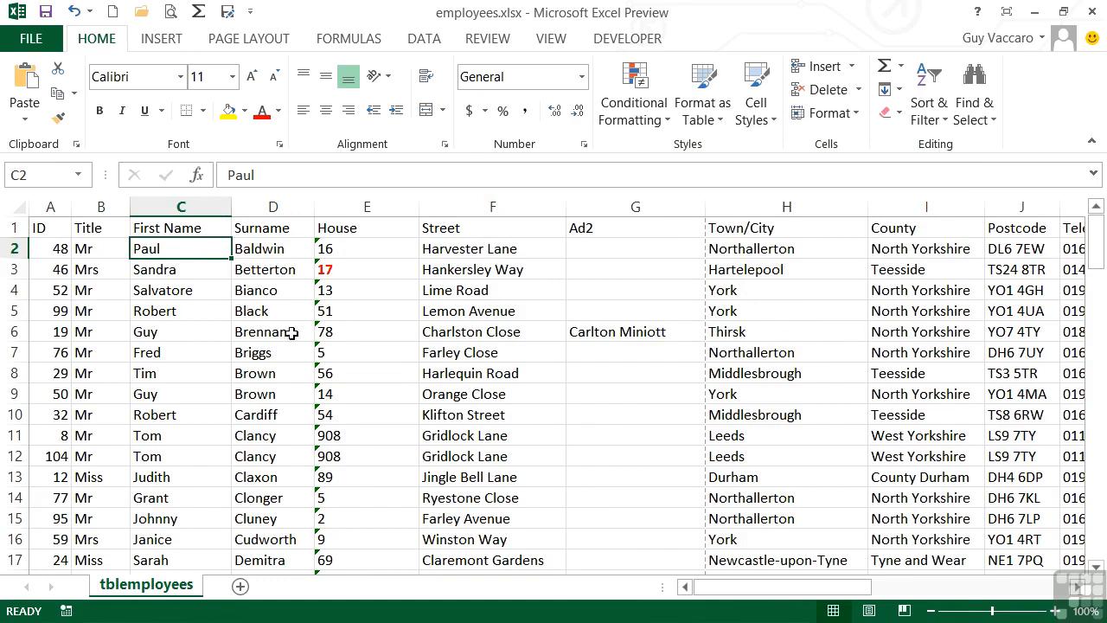
click(403, 205)
right_click(403, 205)
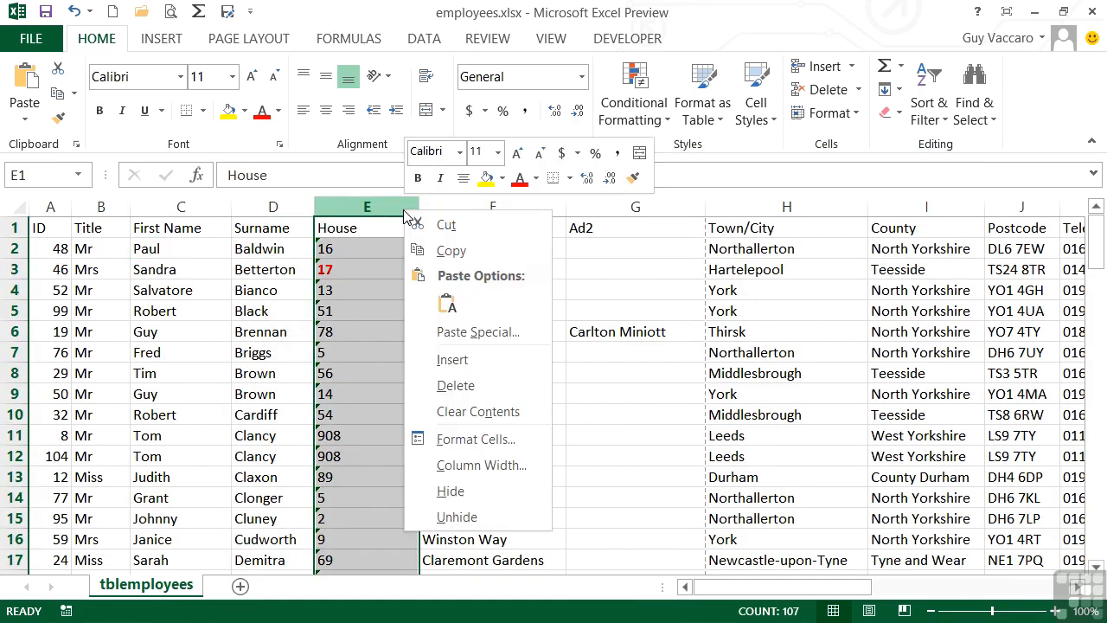
click(452, 361)
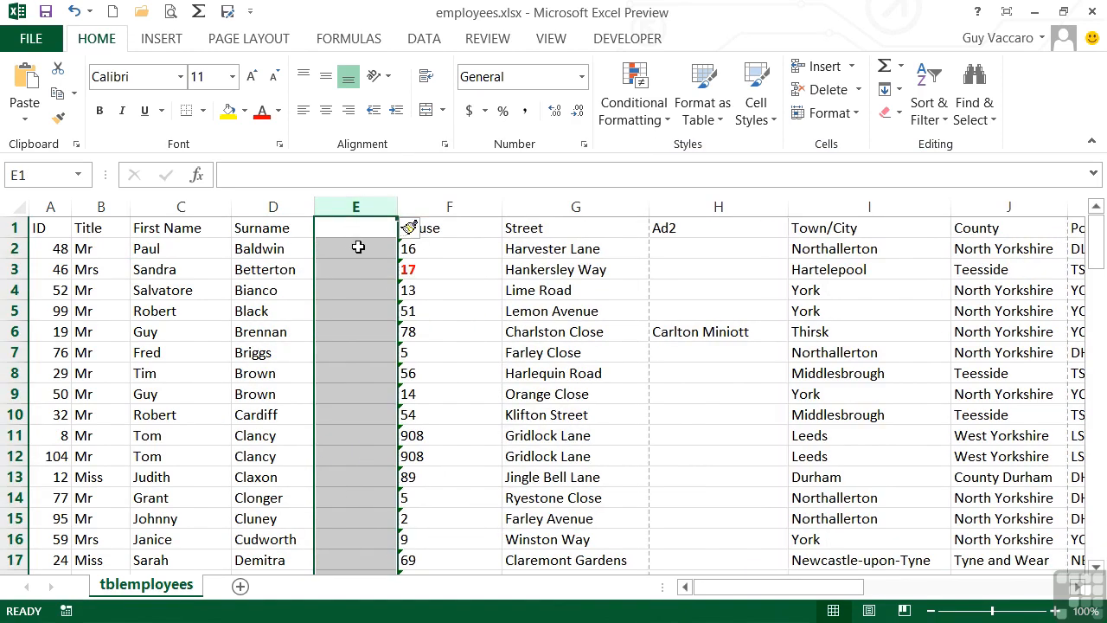
- Sort the list by first name from Z to A and undo the sort
click(198, 249)
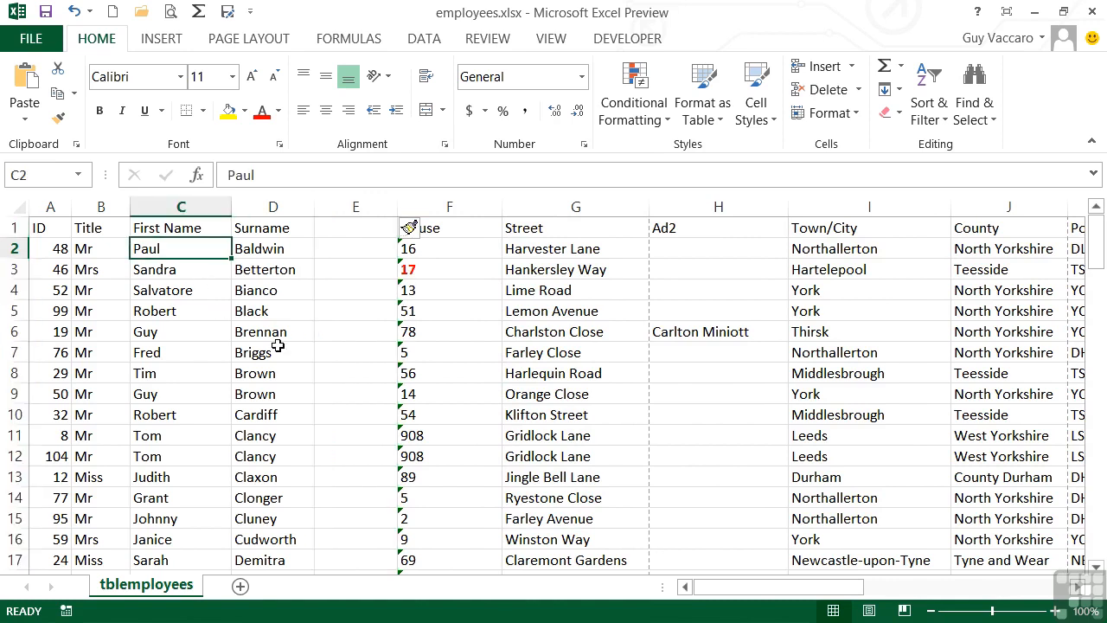
click(931, 119)
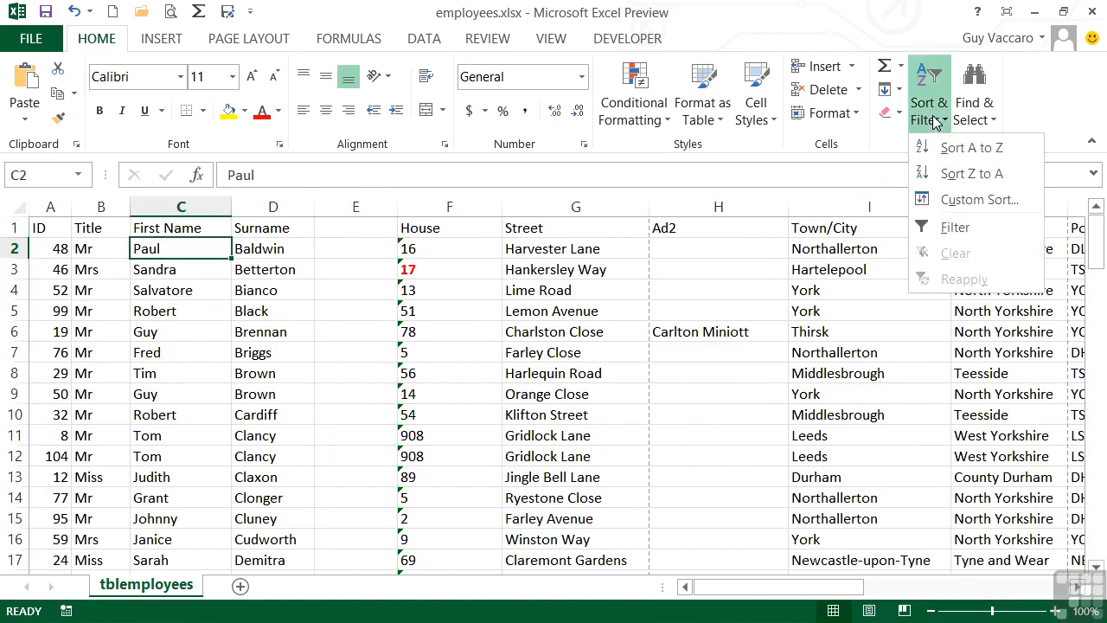
click(972, 174)
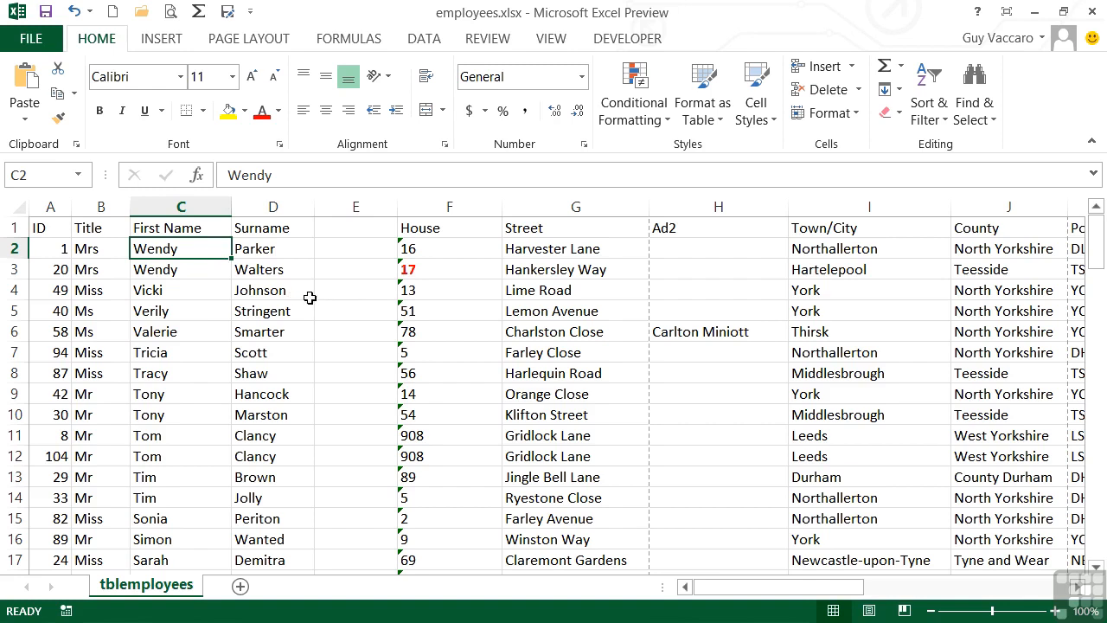
click(75, 11)
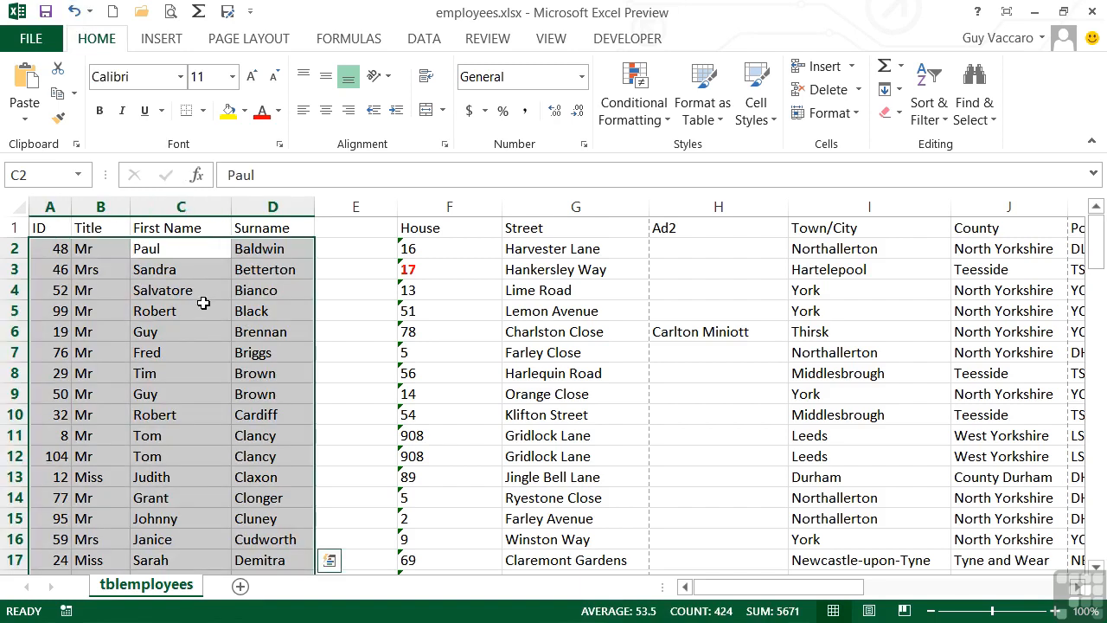
- Enter the heading Apt for the new empty column
click(357, 309)
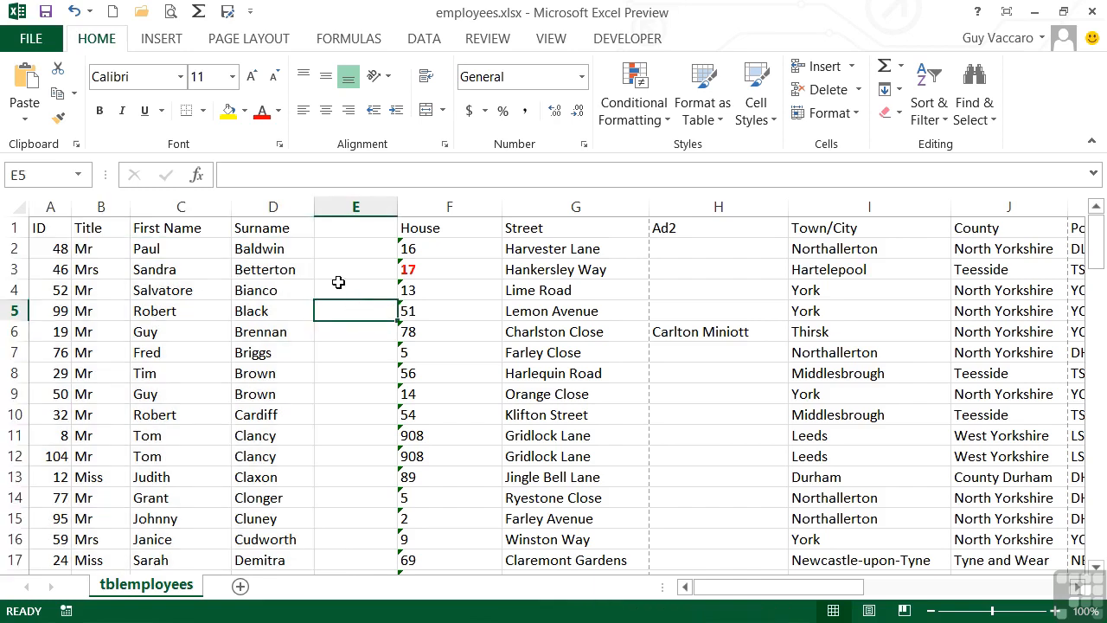
click(354, 228)
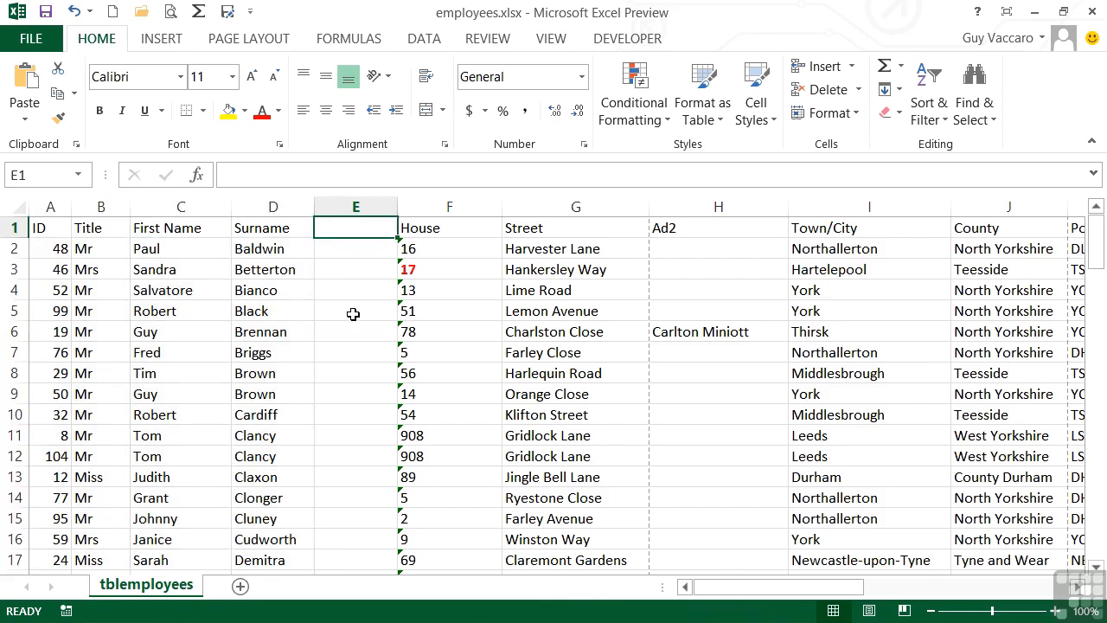
text(Apt)
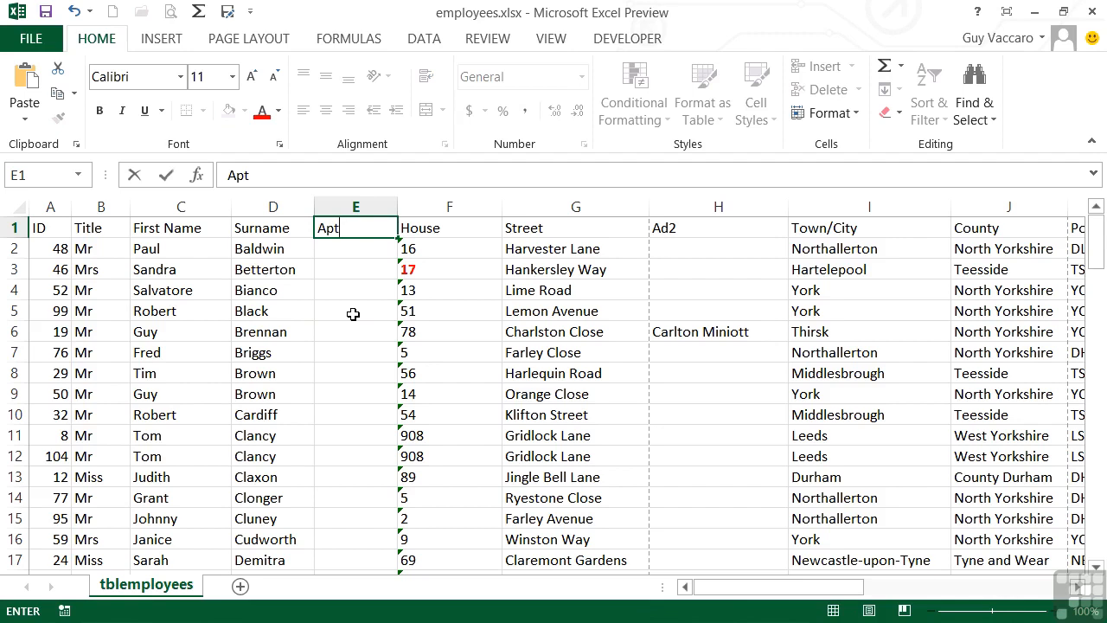
key(Return)
key(Left)
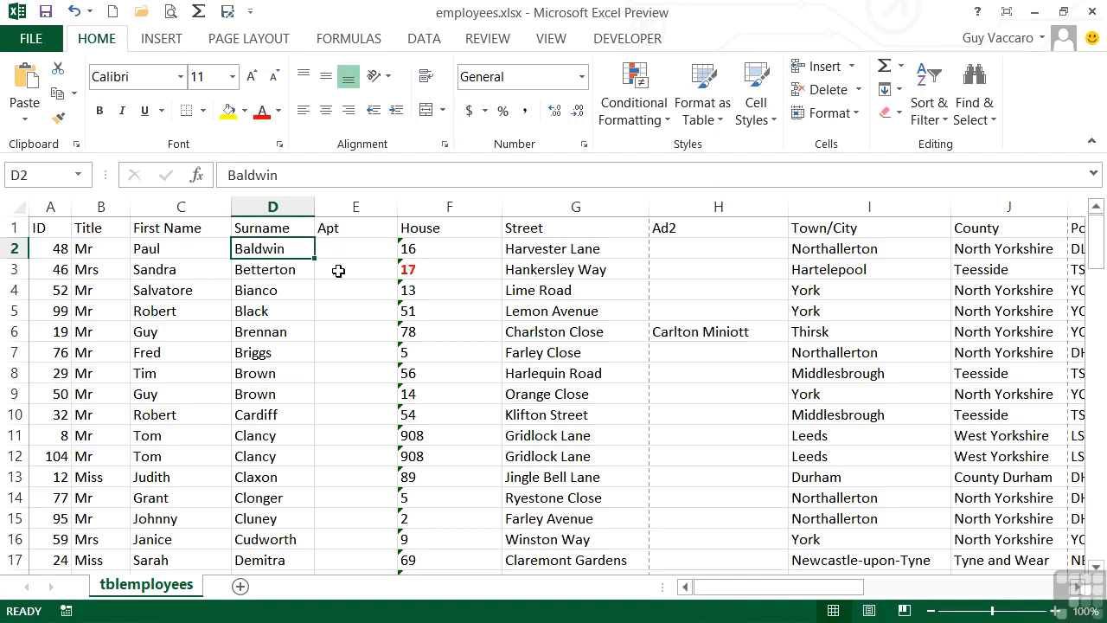
- Sort the employee list by first name from A to Z
click(175, 250)
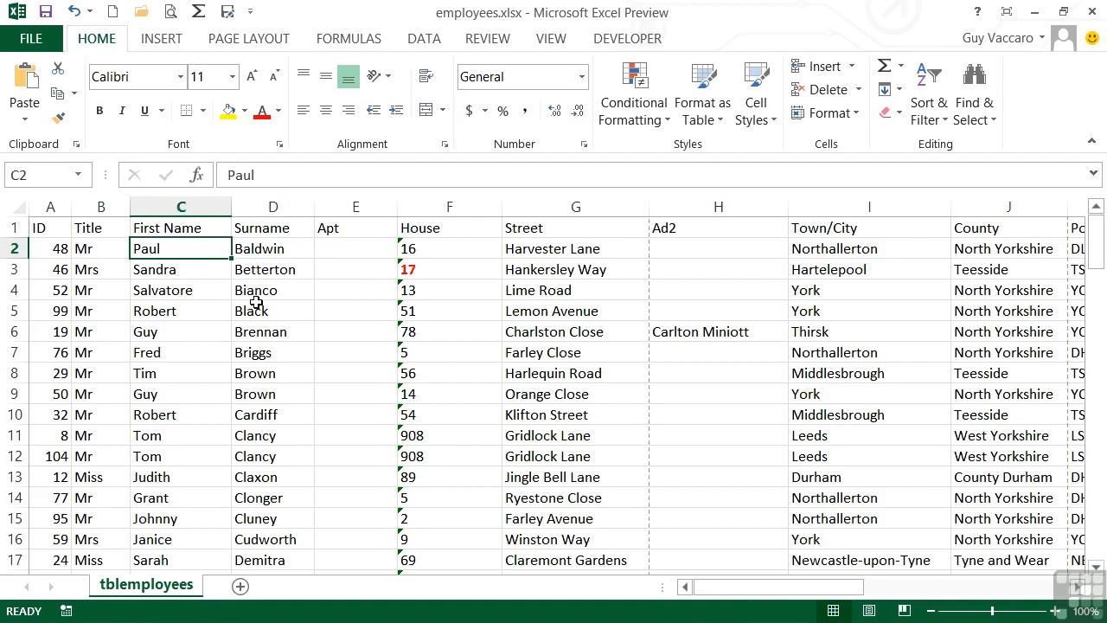
click(933, 126)
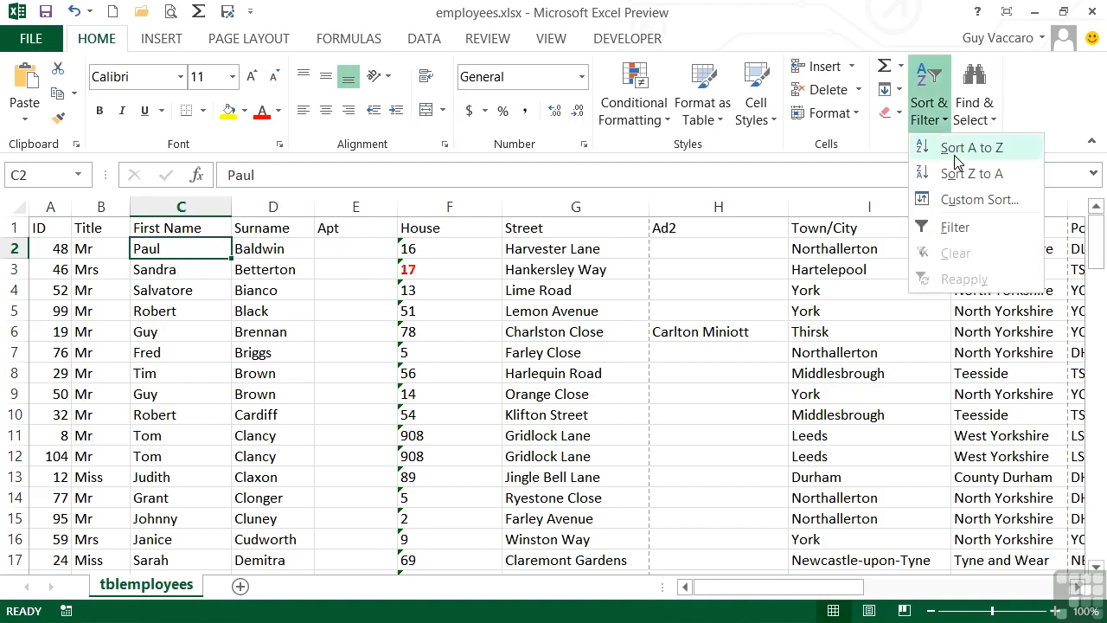
click(955, 148)
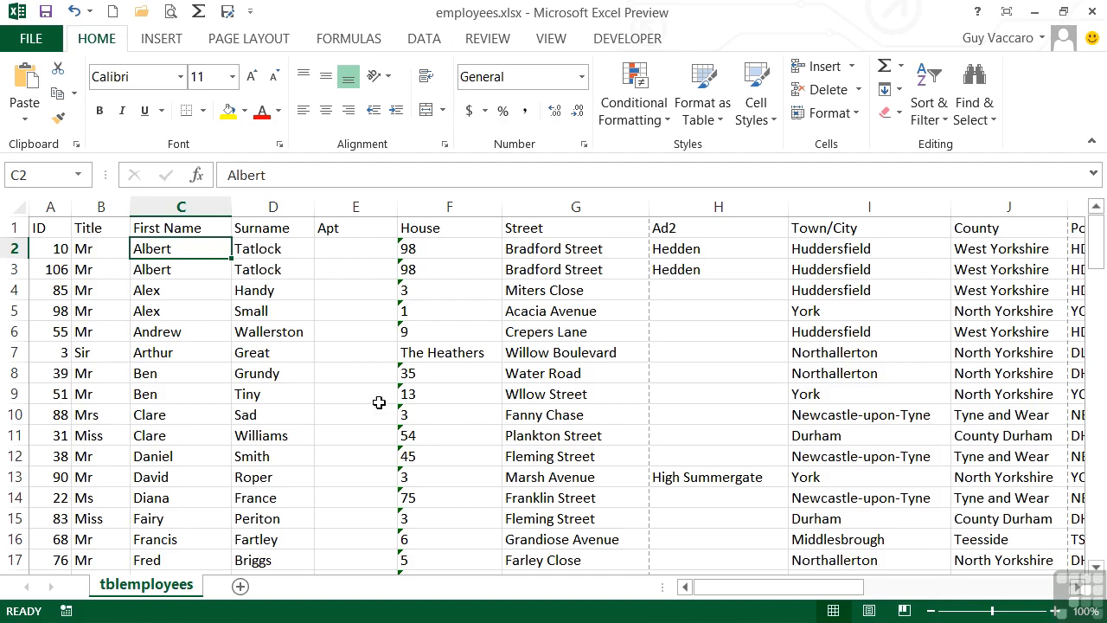
- Open Custom Sort for the table and set levels to sort by Surname, then by First Name
click(367, 230)
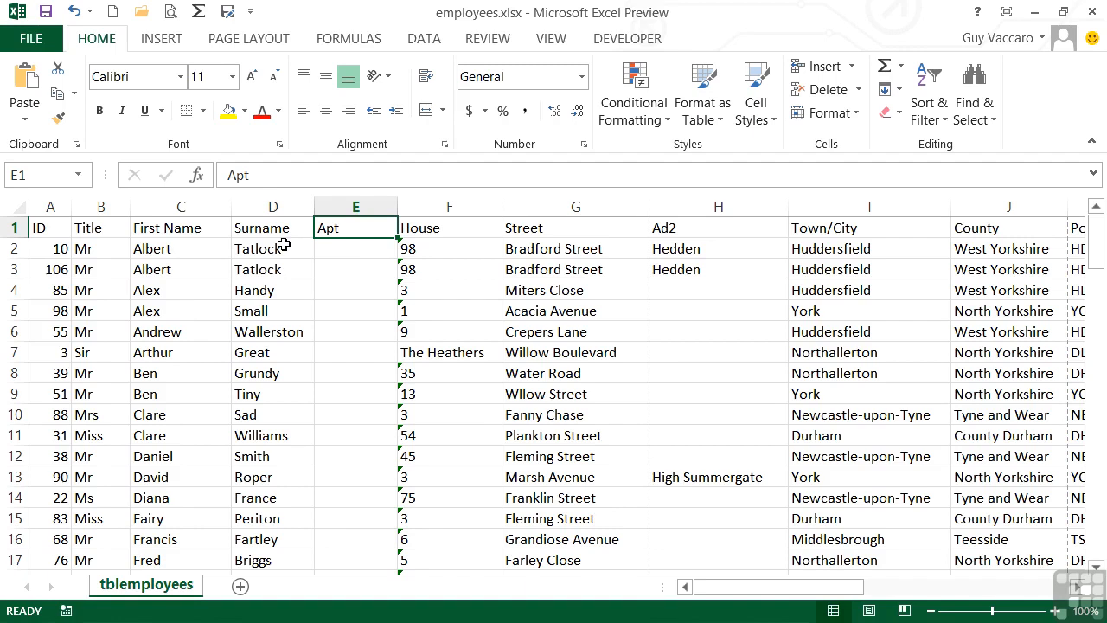
click(944, 122)
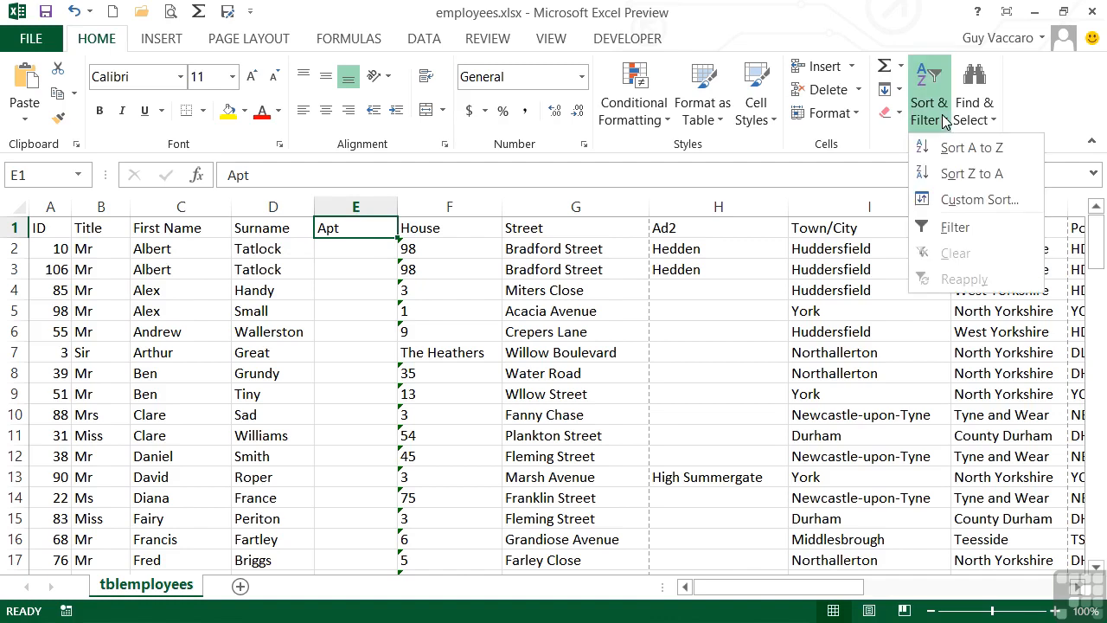
click(979, 200)
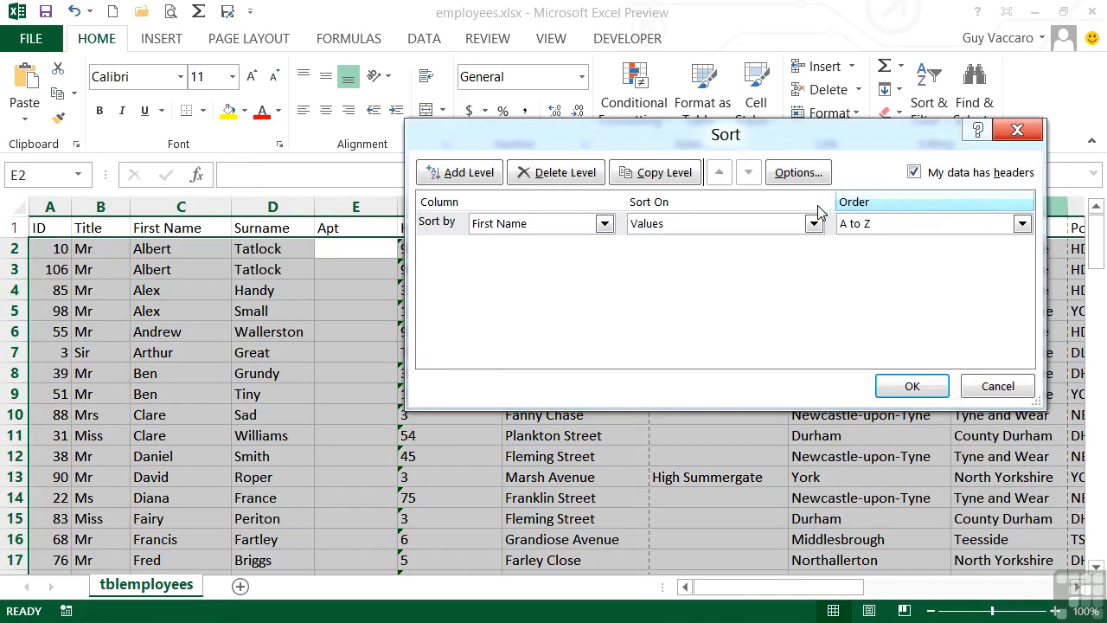
click(597, 225)
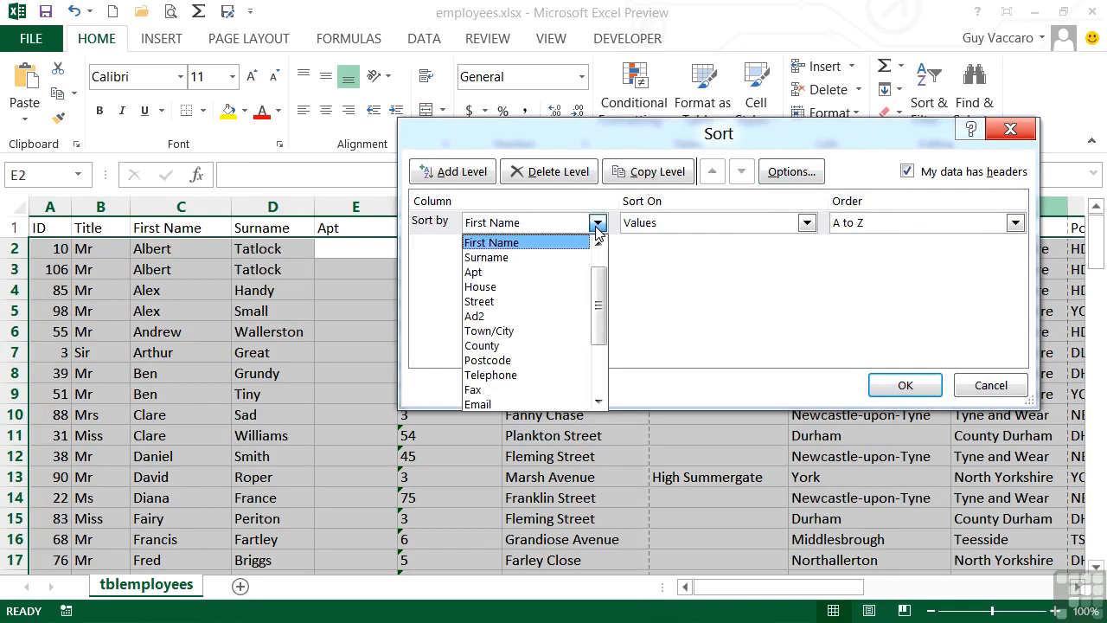
click(521, 258)
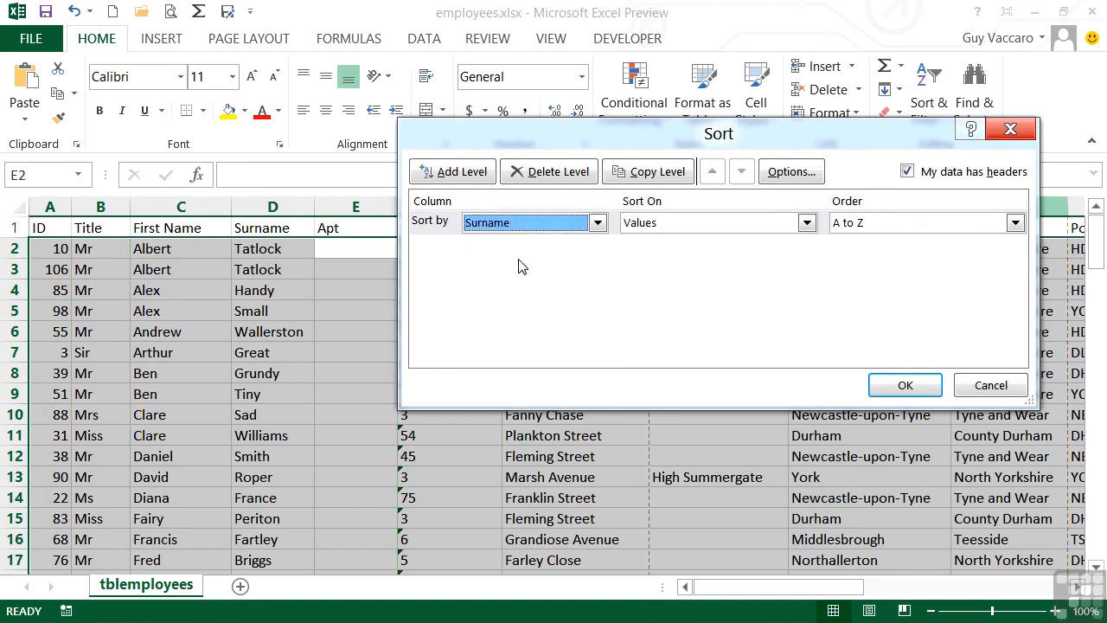
click(457, 172)
click(596, 246)
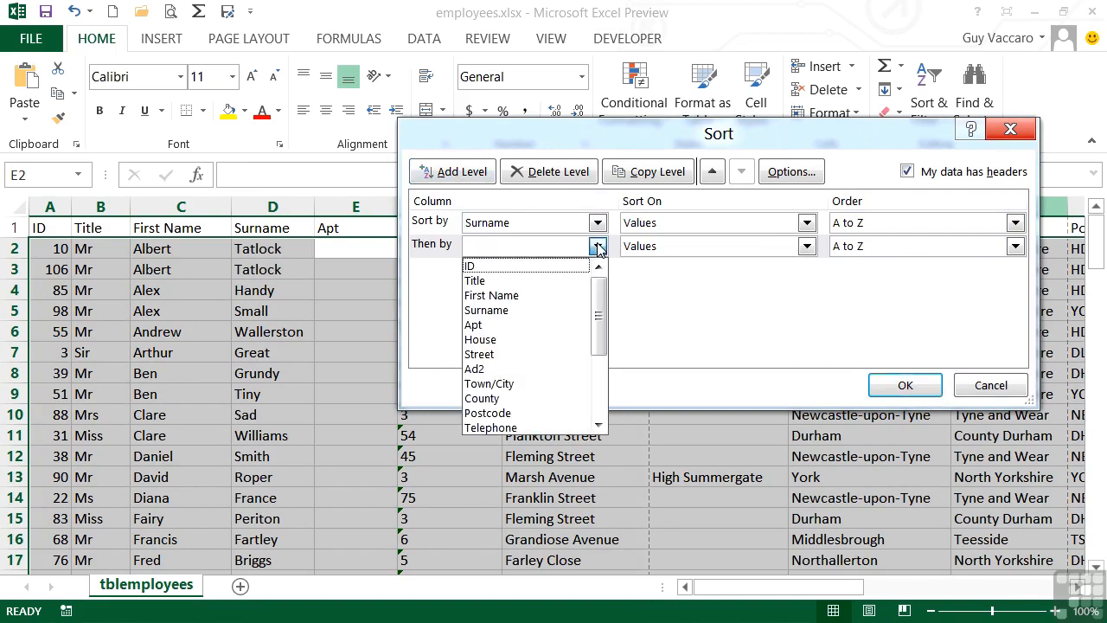
click(522, 295)
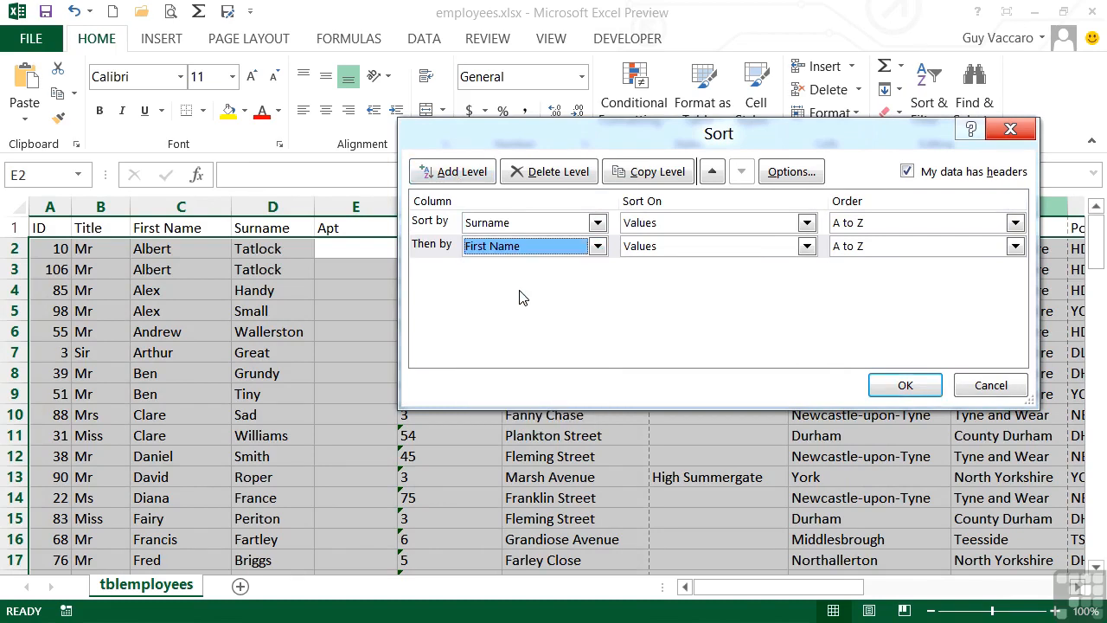
- Toggle the My data has headers option off and back on, then apply the Surname and First Name sort
click(599, 250)
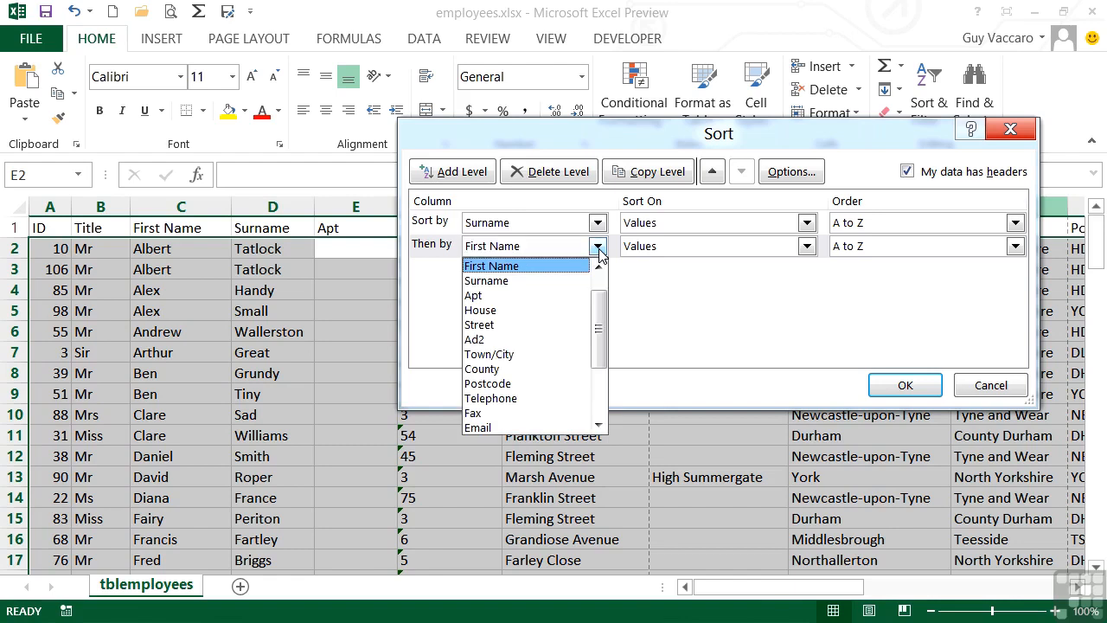
click(598, 250)
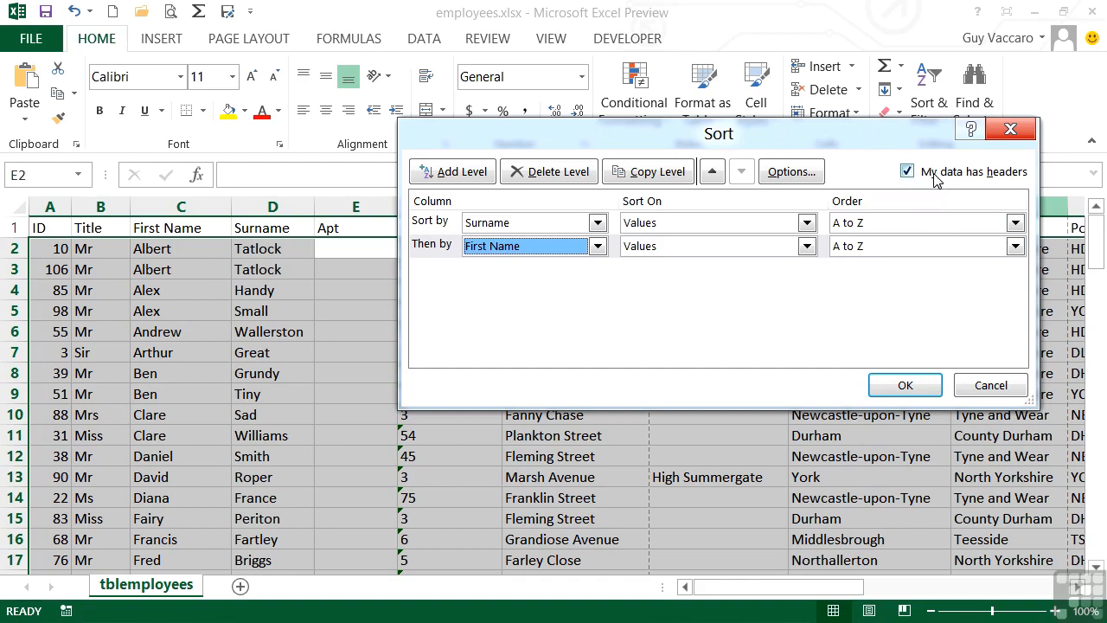
click(906, 173)
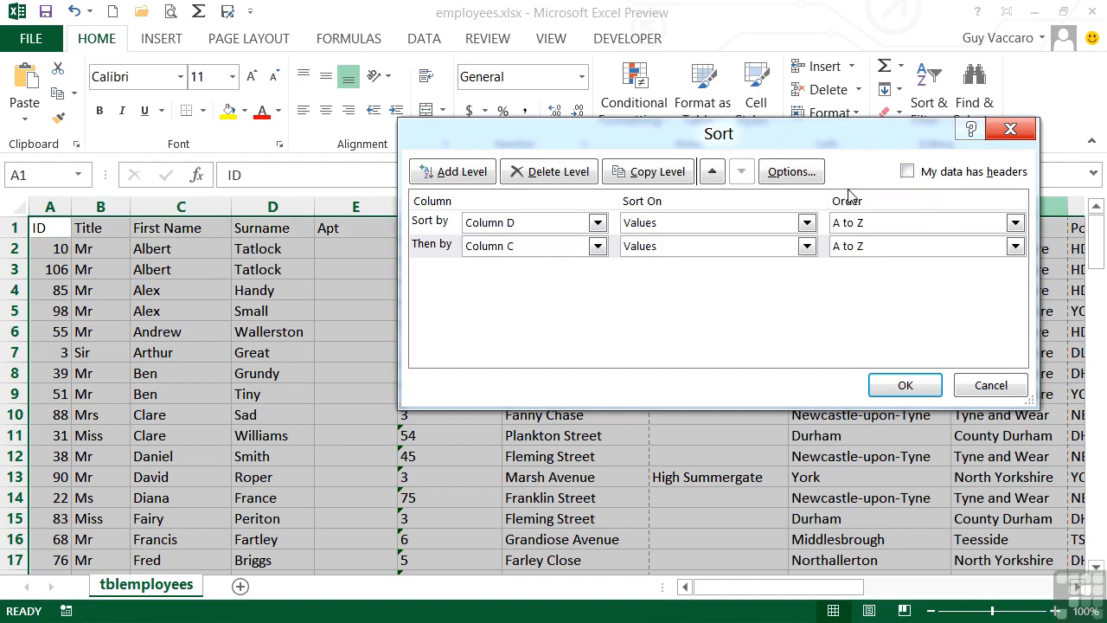
click(596, 223)
click(601, 225)
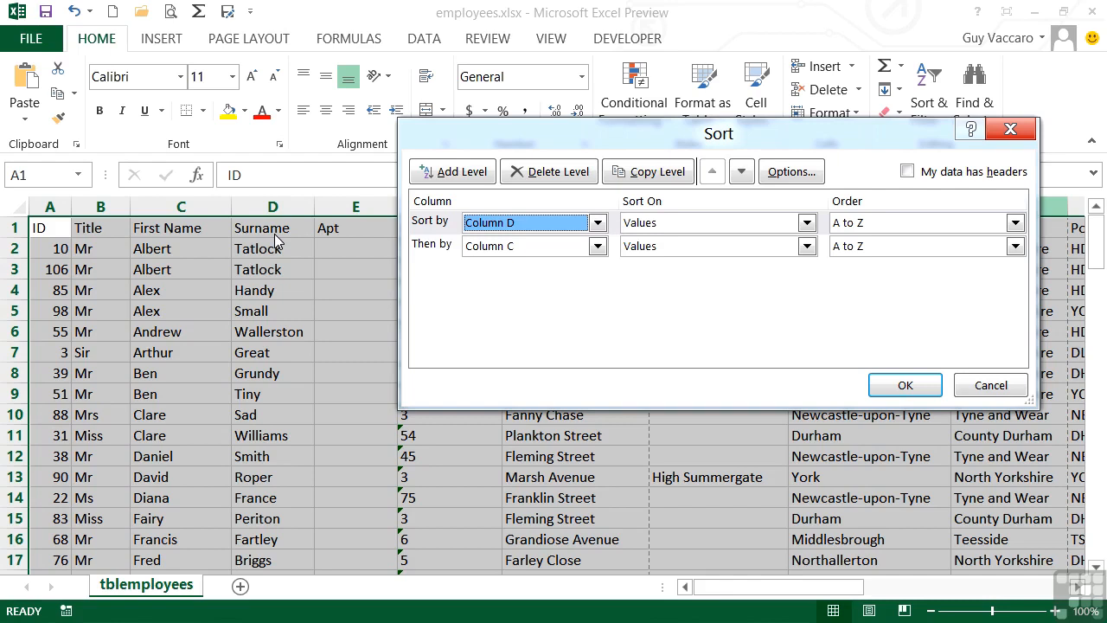
click(906, 172)
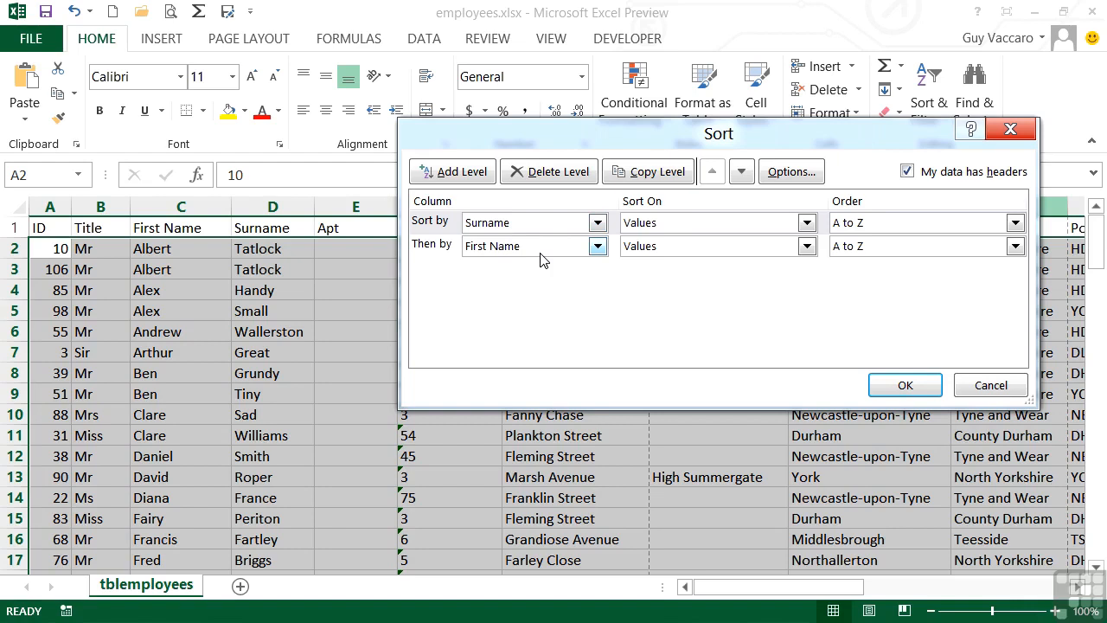
click(921, 381)
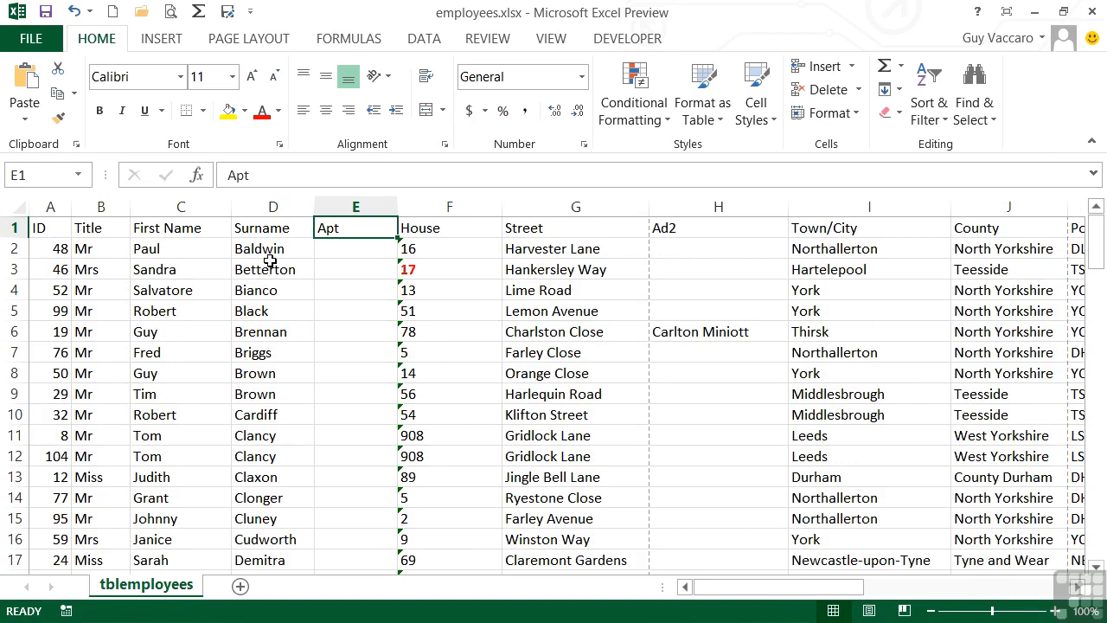
- Scroll through the sorted list and inspect rows that share the same surname
scroll(274, 354, down, 3)
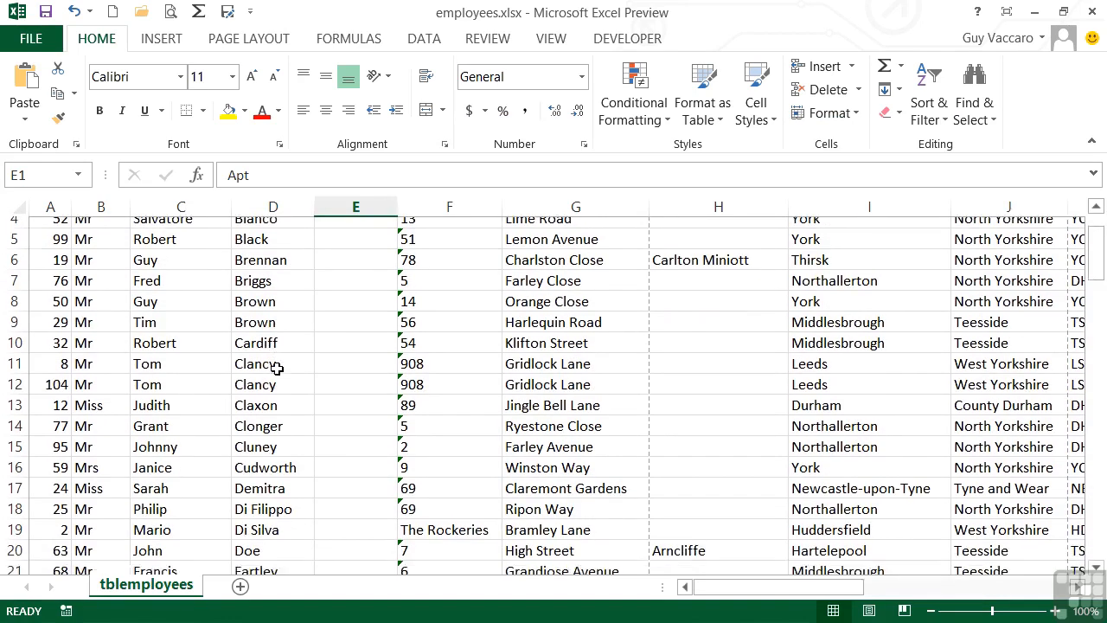
scroll(277, 371, down, 1)
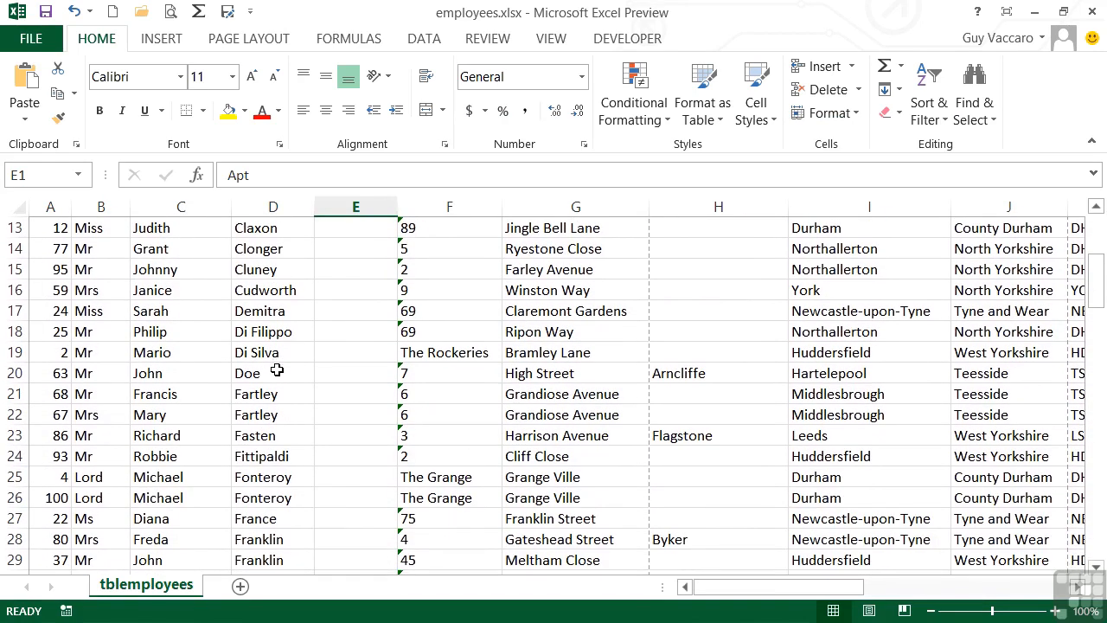
click(260, 396)
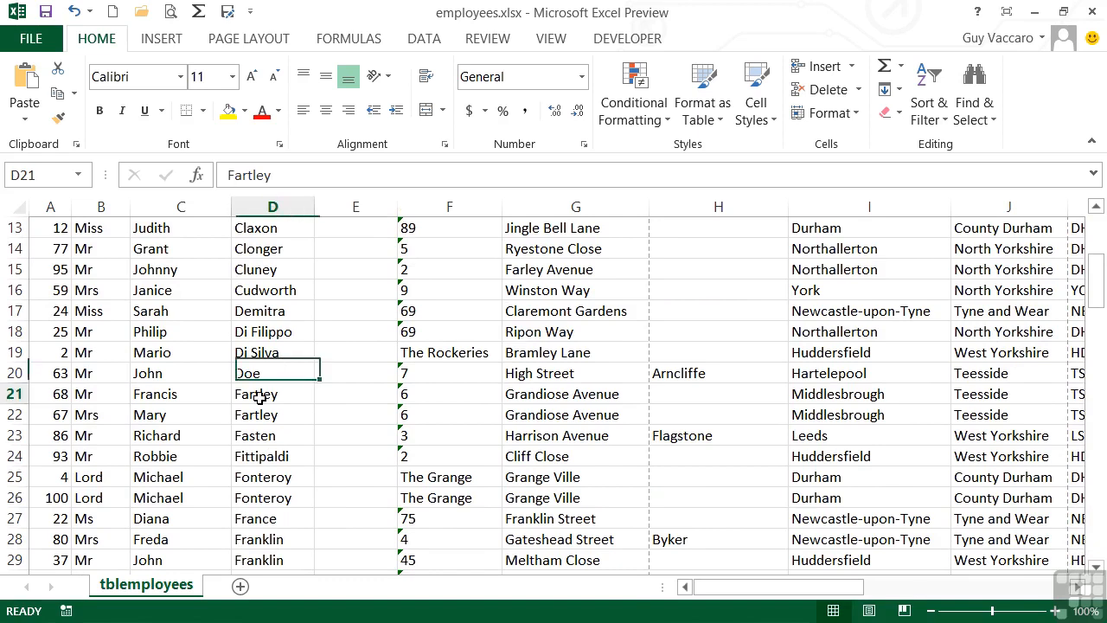
click(191, 394)
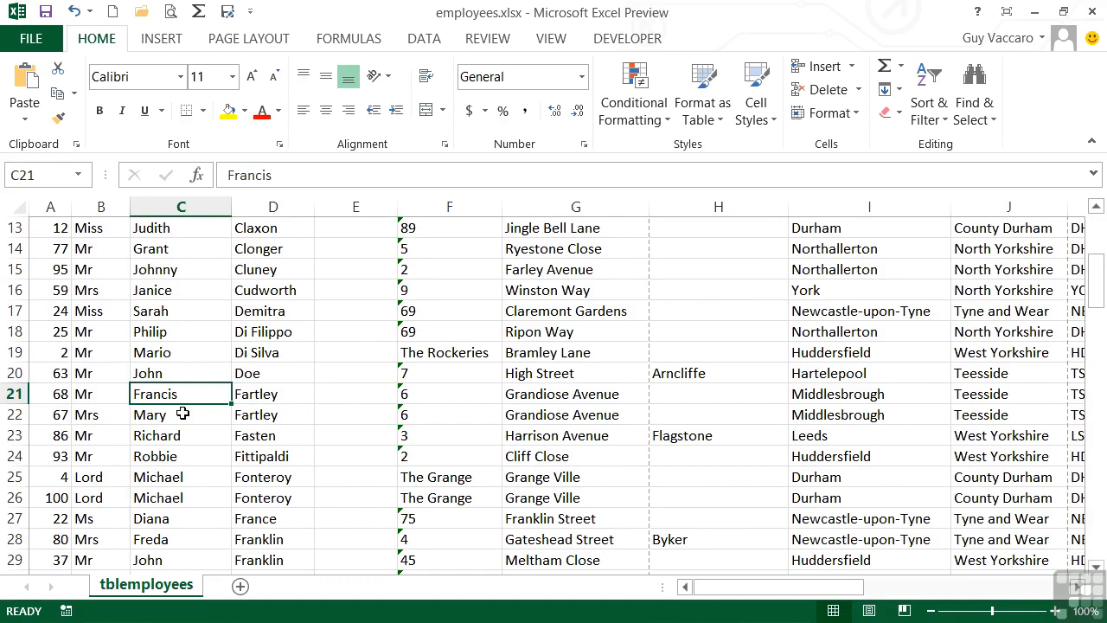
click(180, 414)
scroll(292, 422, down, 2)
click(271, 416)
click(192, 416)
click(190, 434)
scroll(290, 429, up, 6)
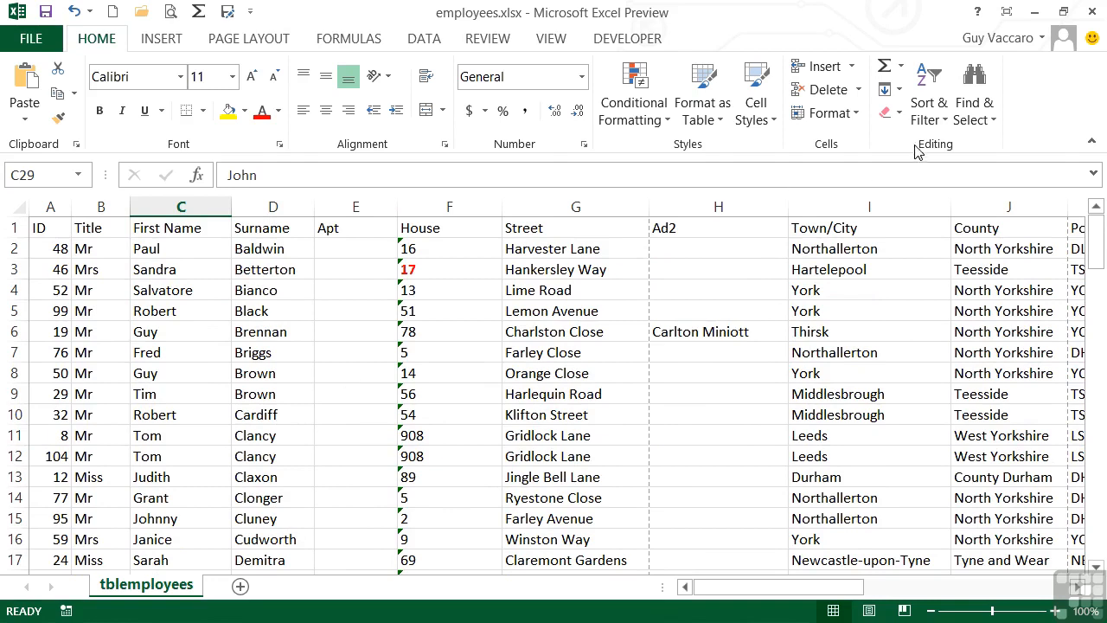
- Reopen Custom Sort, add a blank sort level and delete it again
click(927, 112)
click(957, 198)
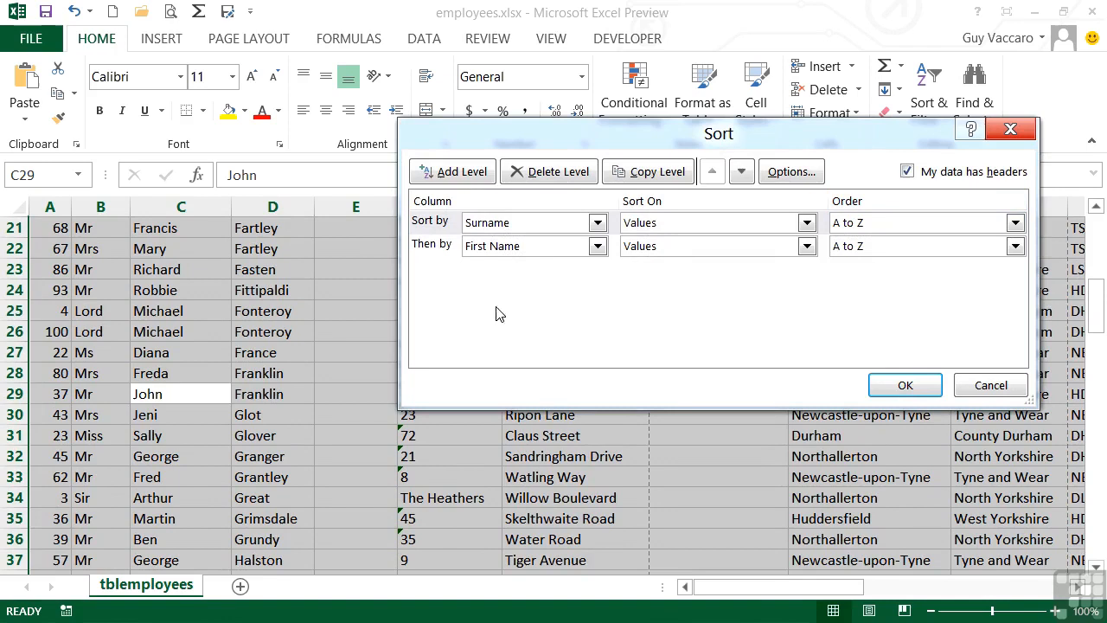
click(461, 172)
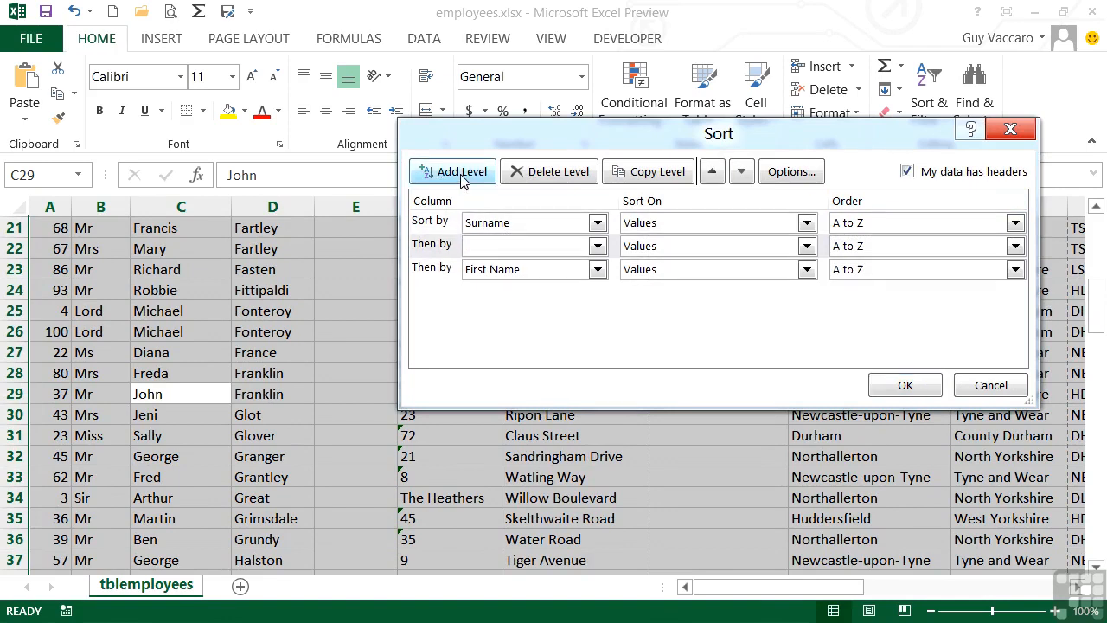
click(448, 249)
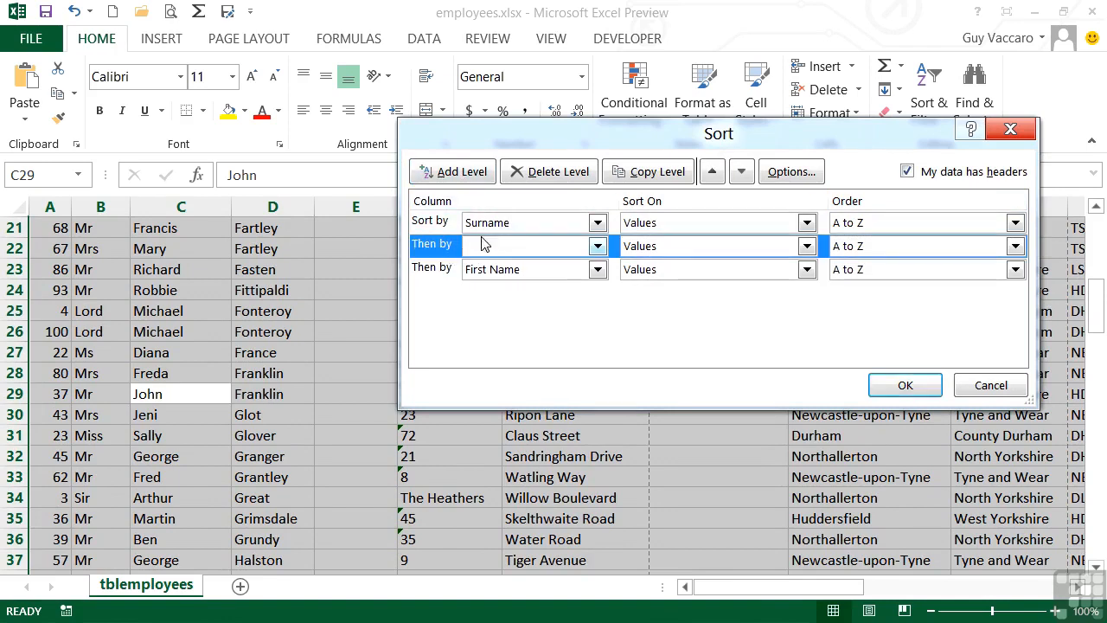
click(545, 172)
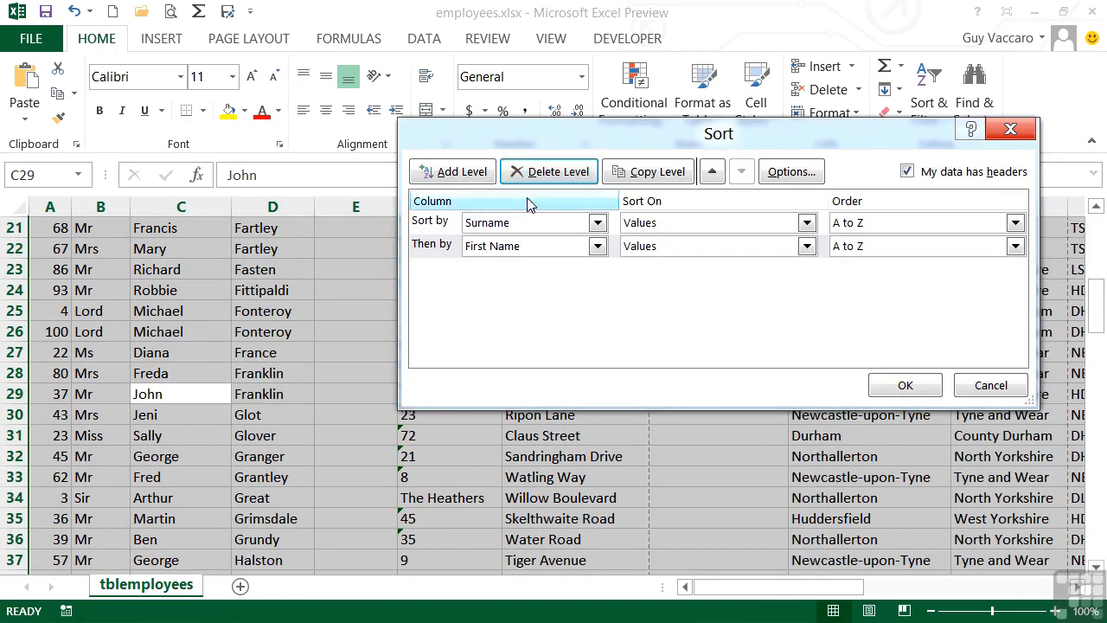
click(915, 226)
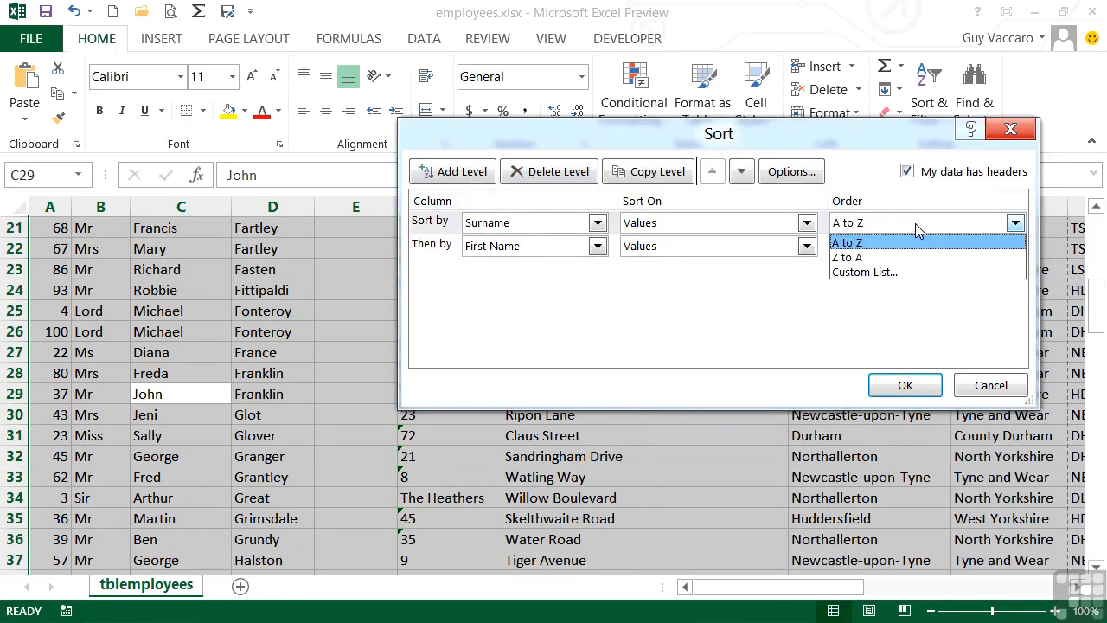
click(915, 223)
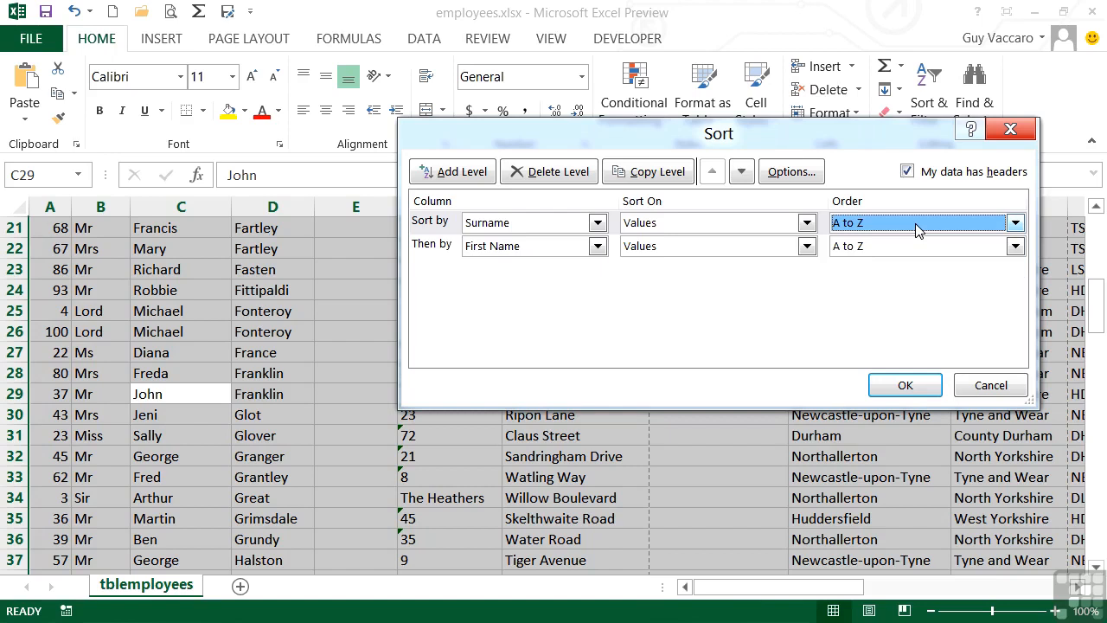
- Delete both sort levels and close the Sort dialog
click(461, 248)
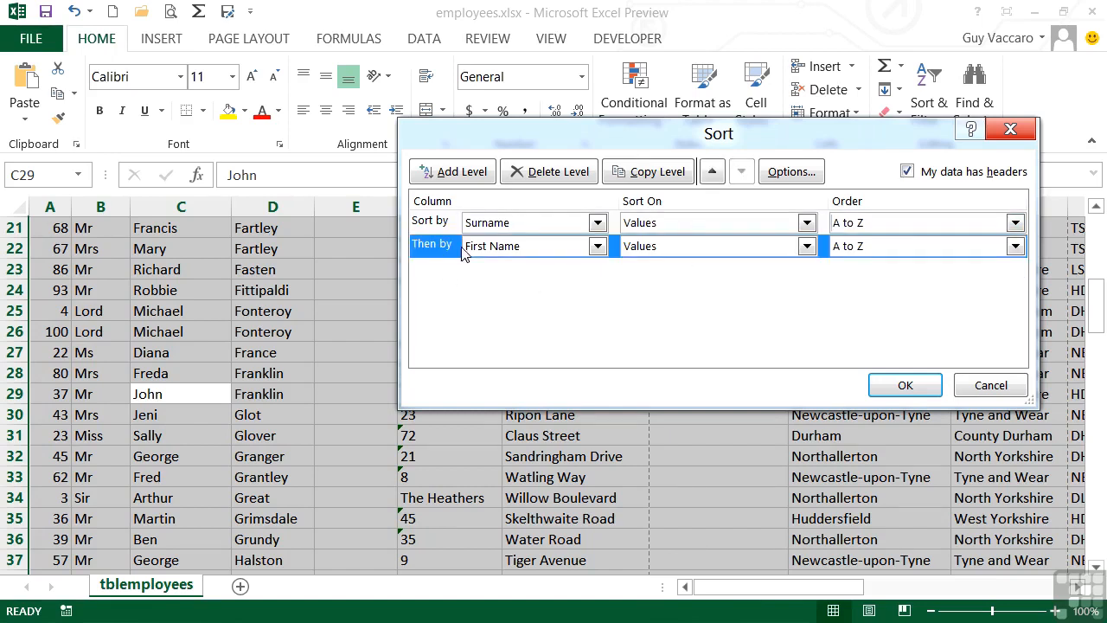
click(558, 173)
click(453, 227)
click(558, 173)
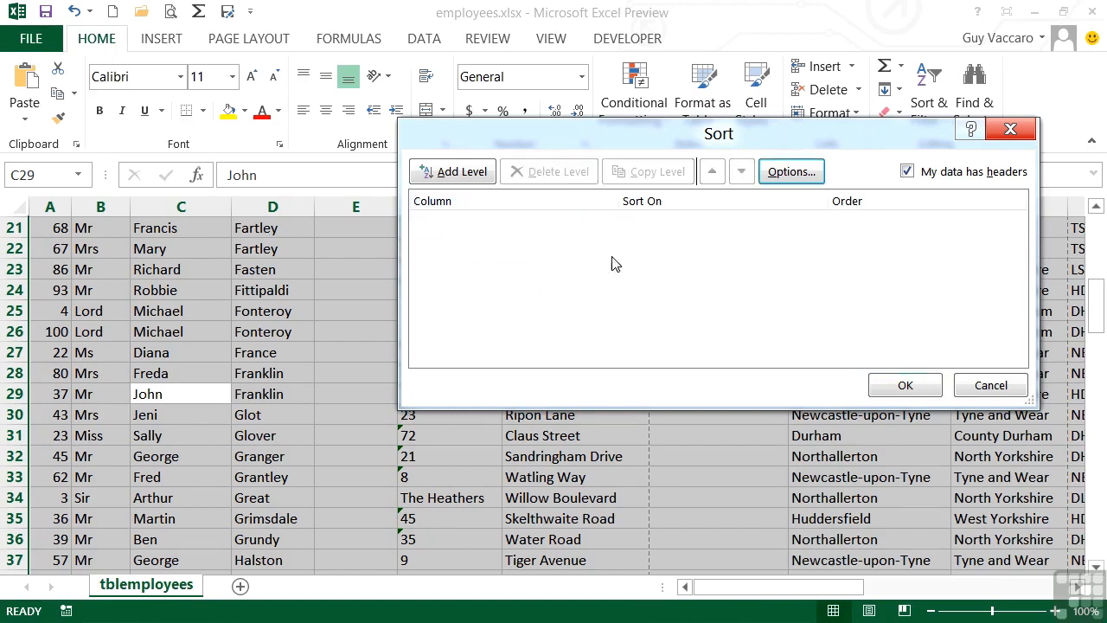
click(904, 386)
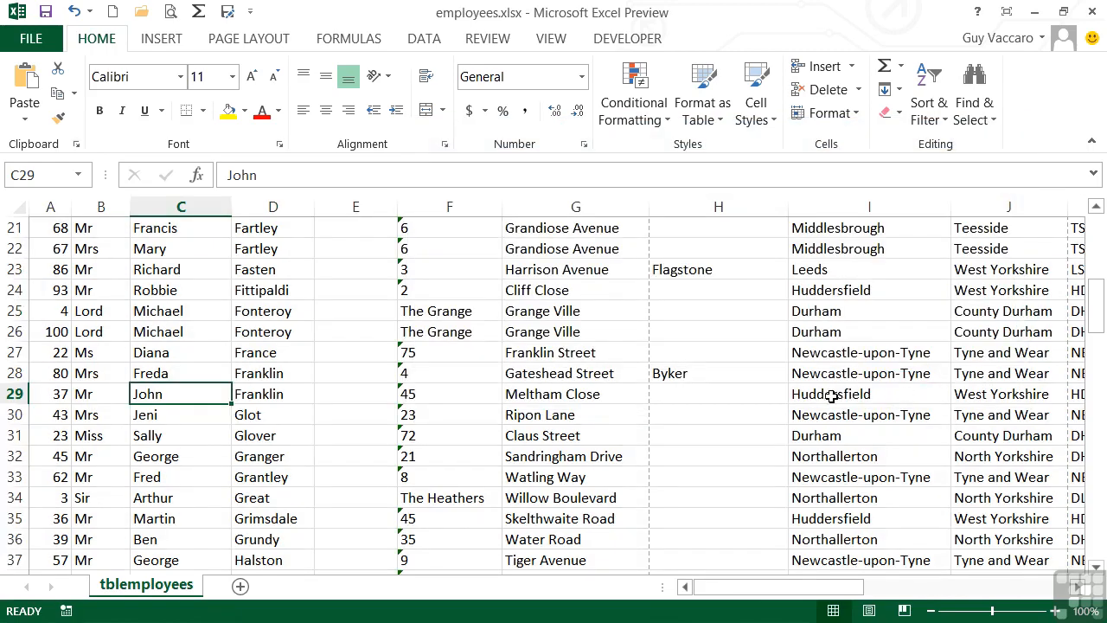
- Sort the employee list by Dob from Newest to Oldest
scroll(831, 396, up, 7)
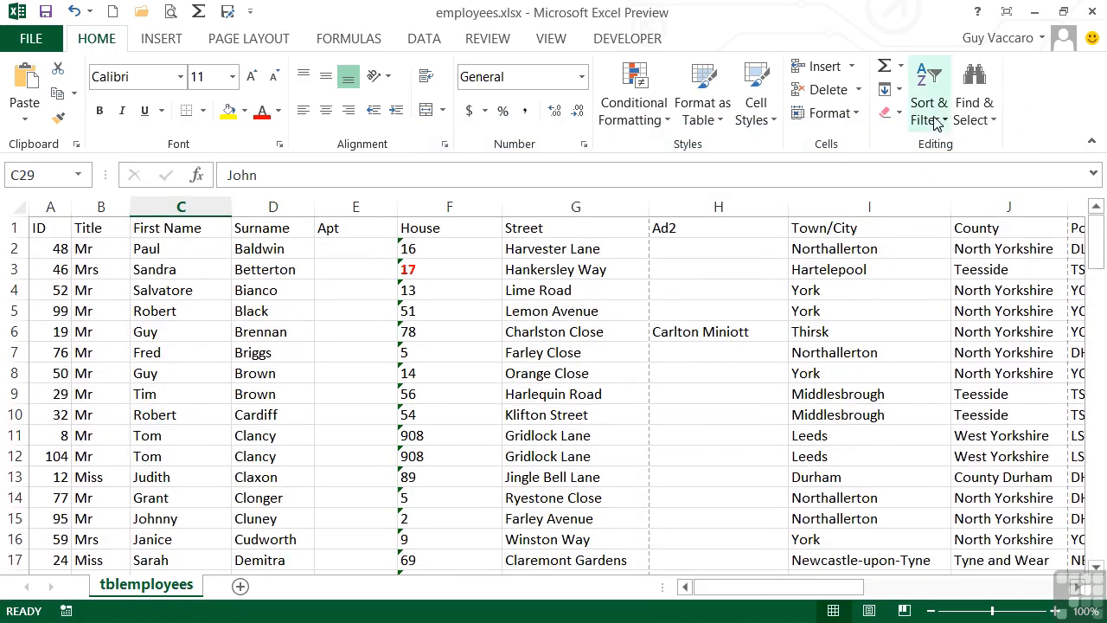
click(934, 123)
click(960, 199)
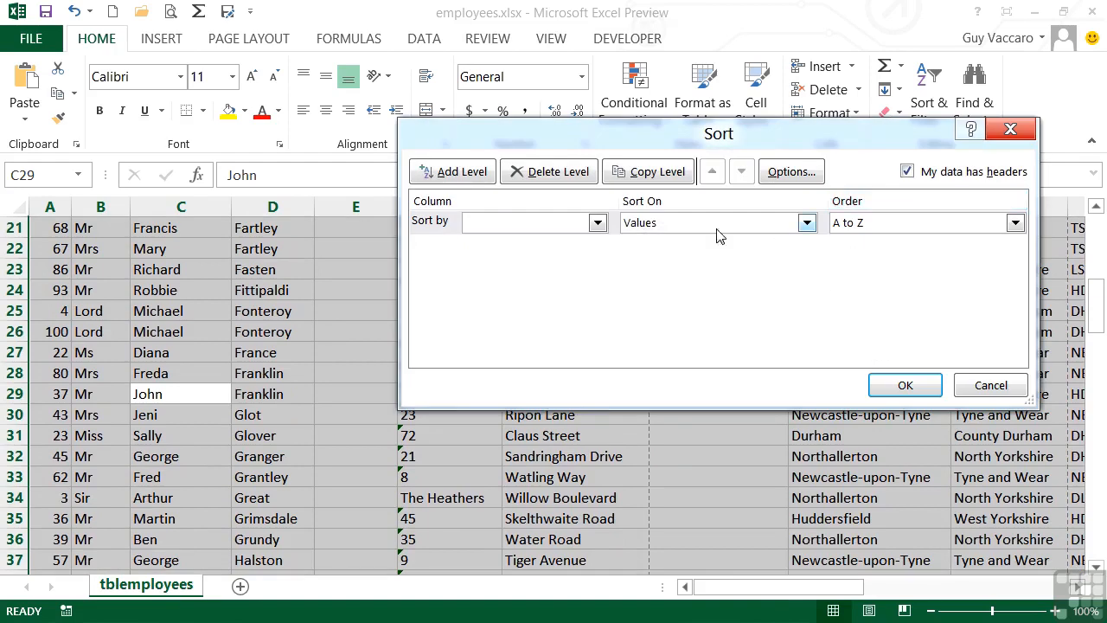
click(596, 222)
drag(600, 268, 598, 370)
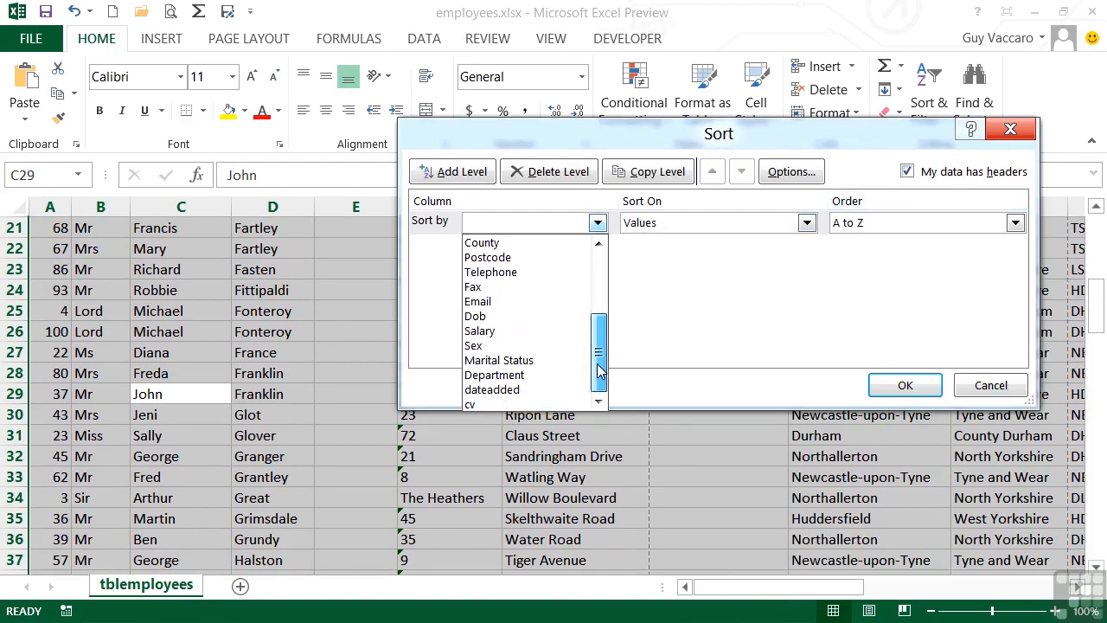
click(519, 317)
click(925, 222)
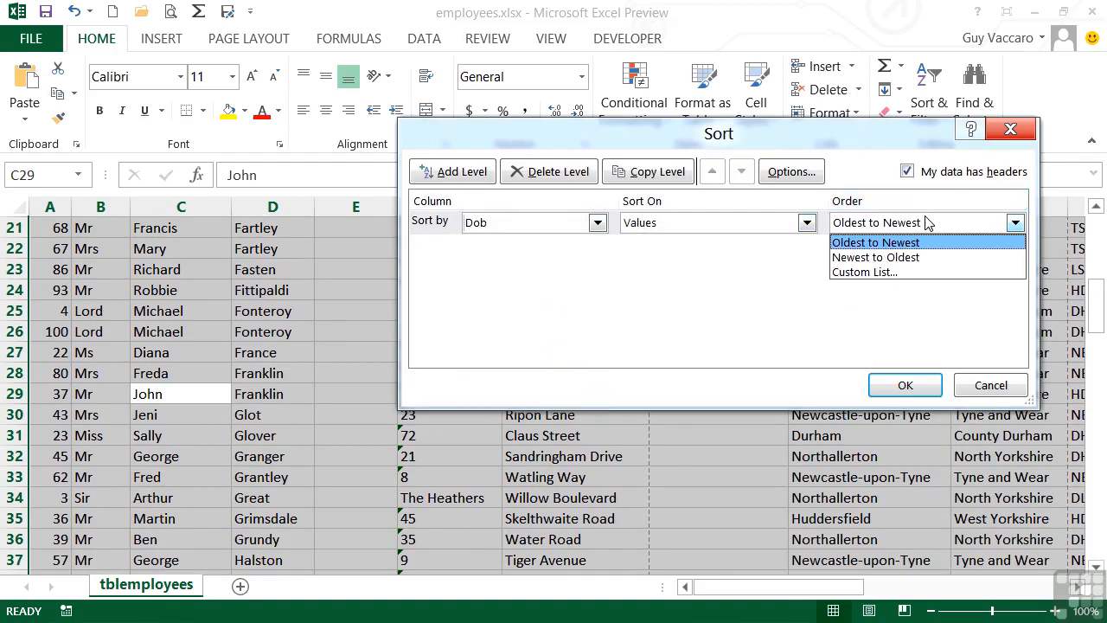
click(911, 257)
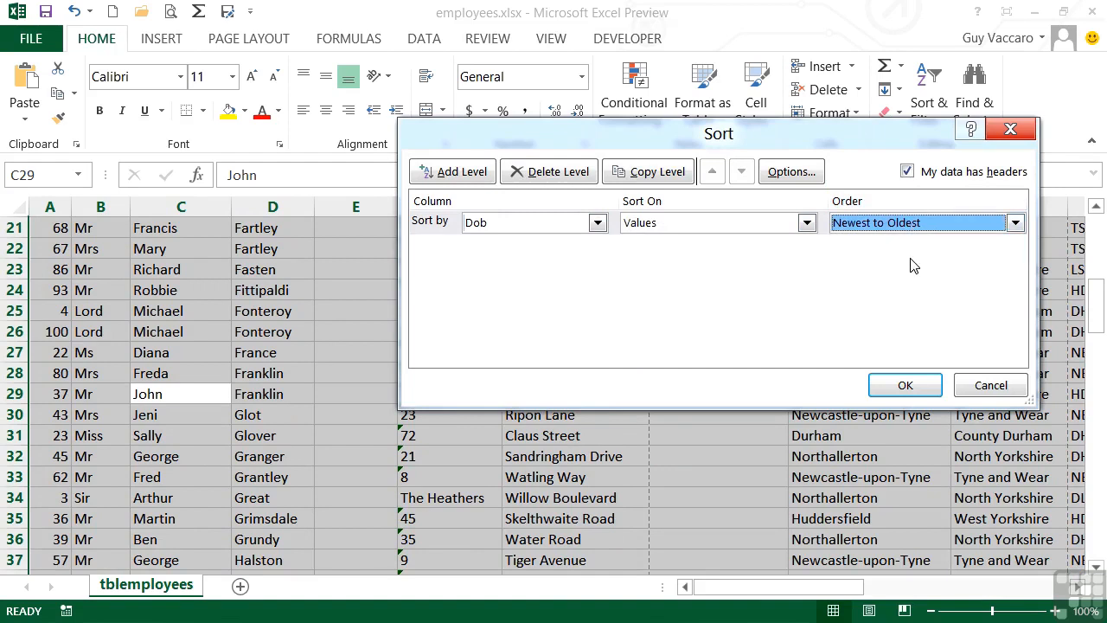
click(904, 386)
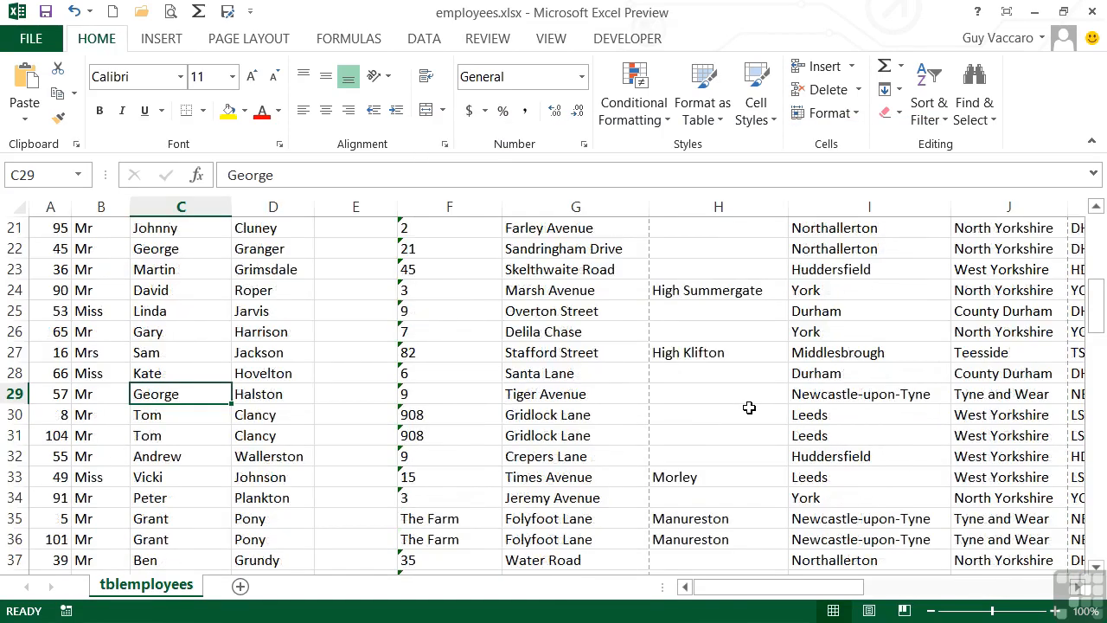
scroll(749, 407, up, 7)
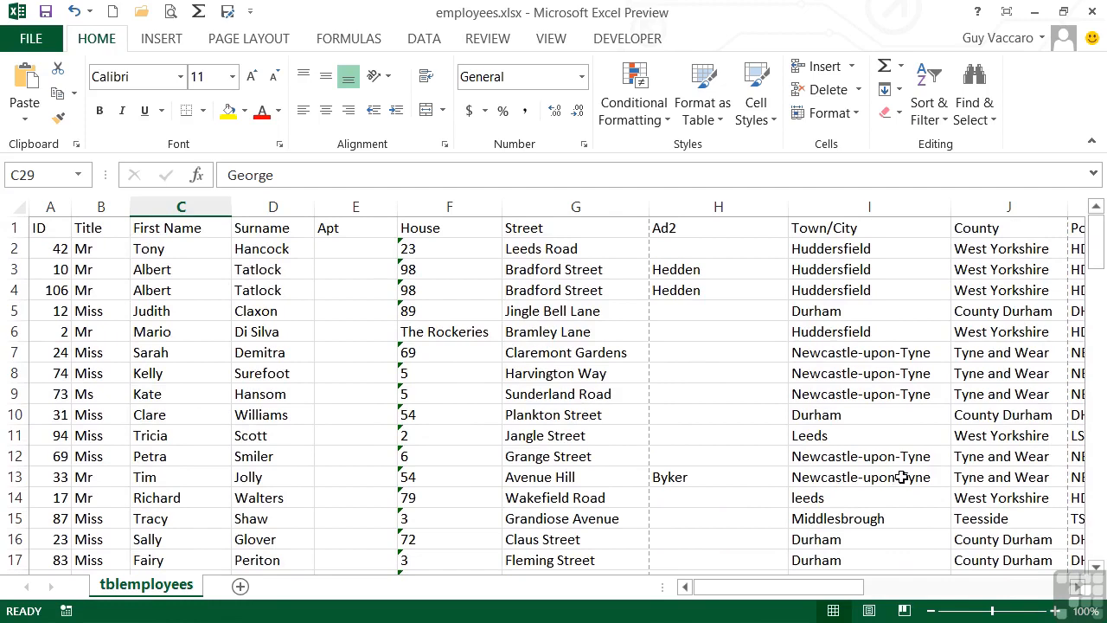
drag(855, 588, 1012, 590)
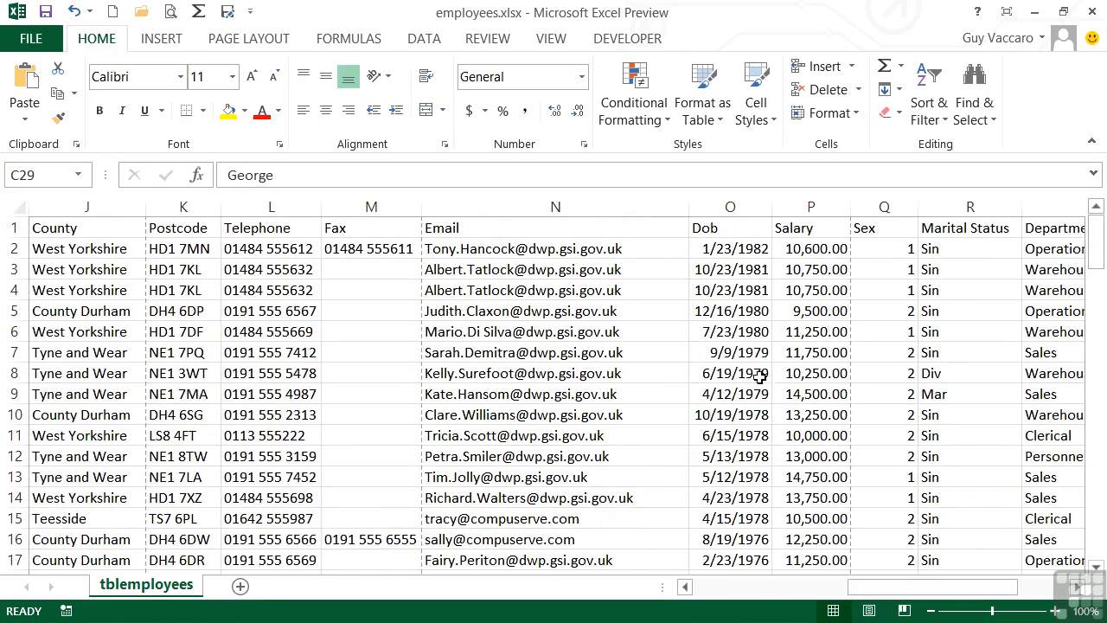
- Scroll through the employee list to examine the date of birth order from top to bottom
scroll(746, 385, down, 2)
scroll(745, 389, down, 20)
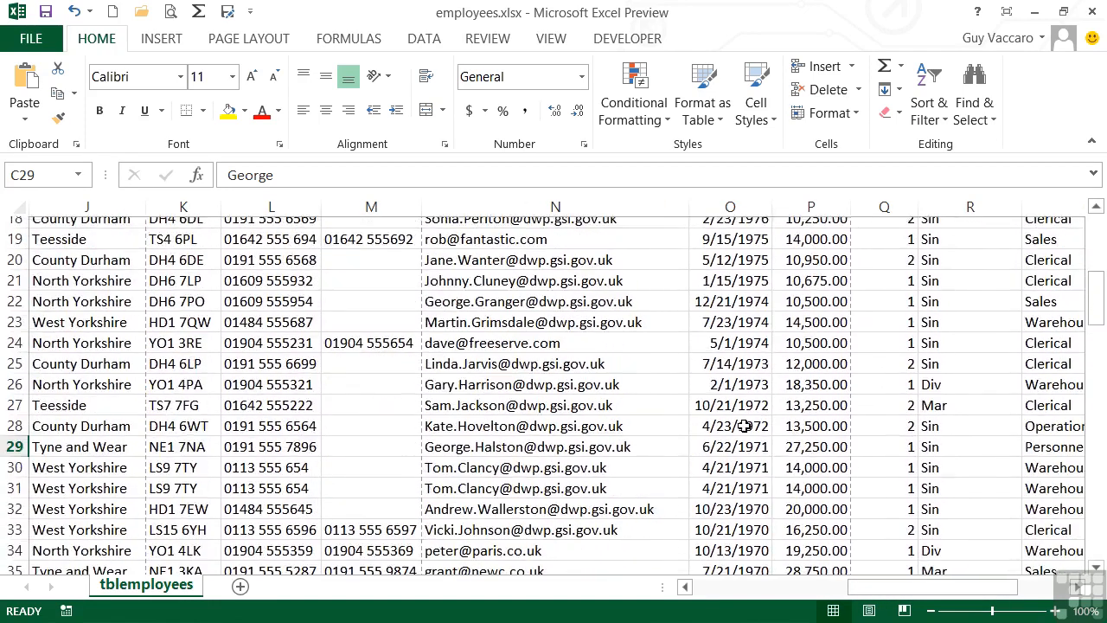
scroll(742, 429, down, 3)
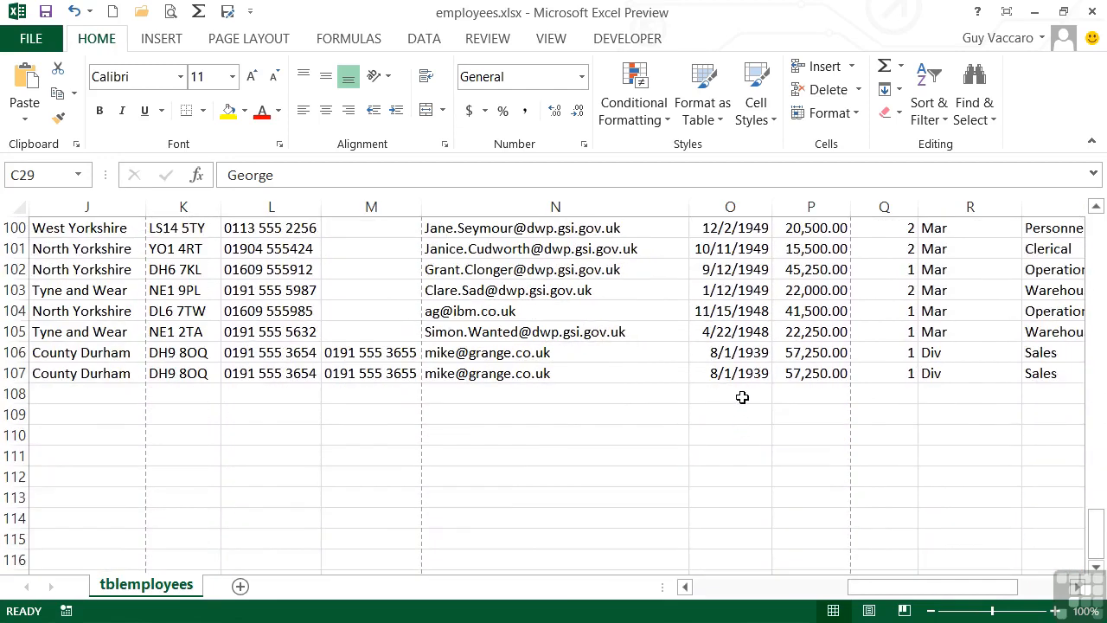
scroll(745, 380, up, 1)
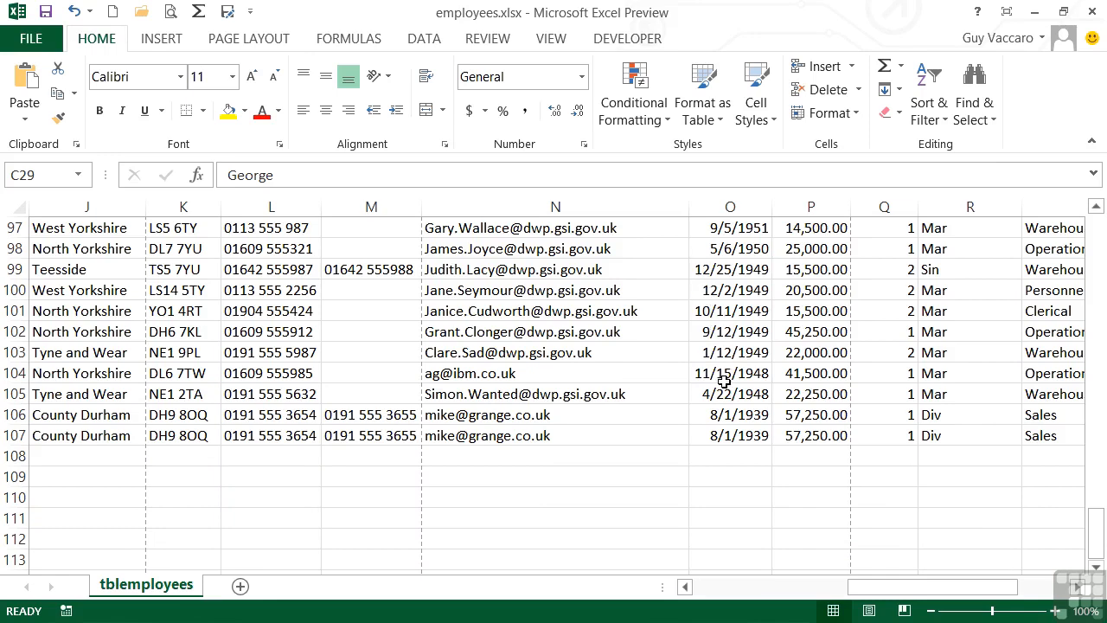
scroll(724, 380, up, 20)
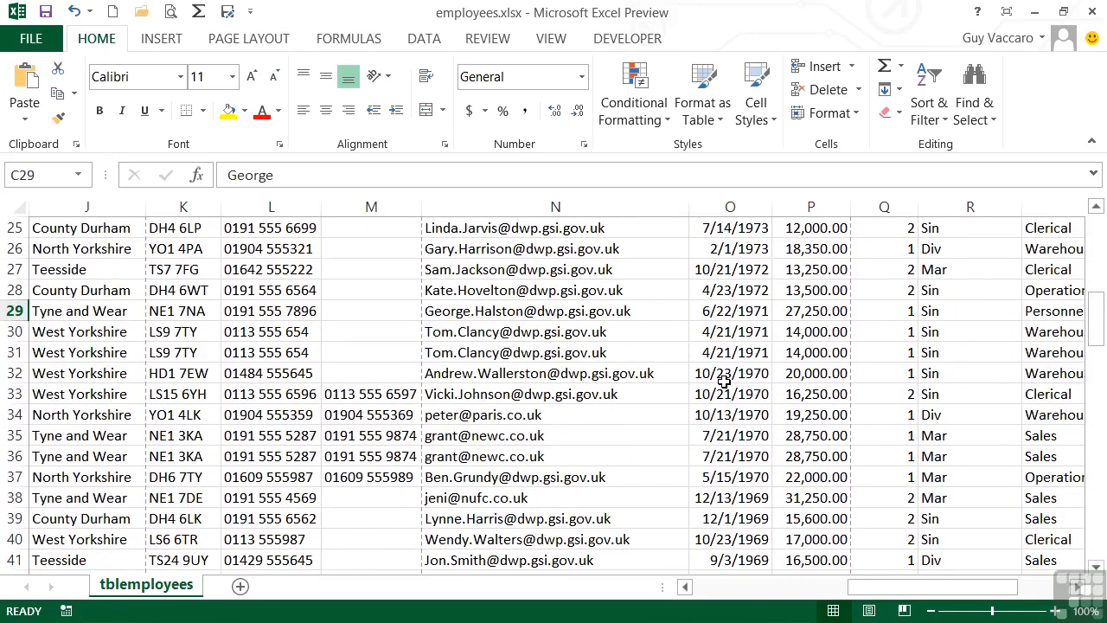
scroll(723, 380, up, 6)
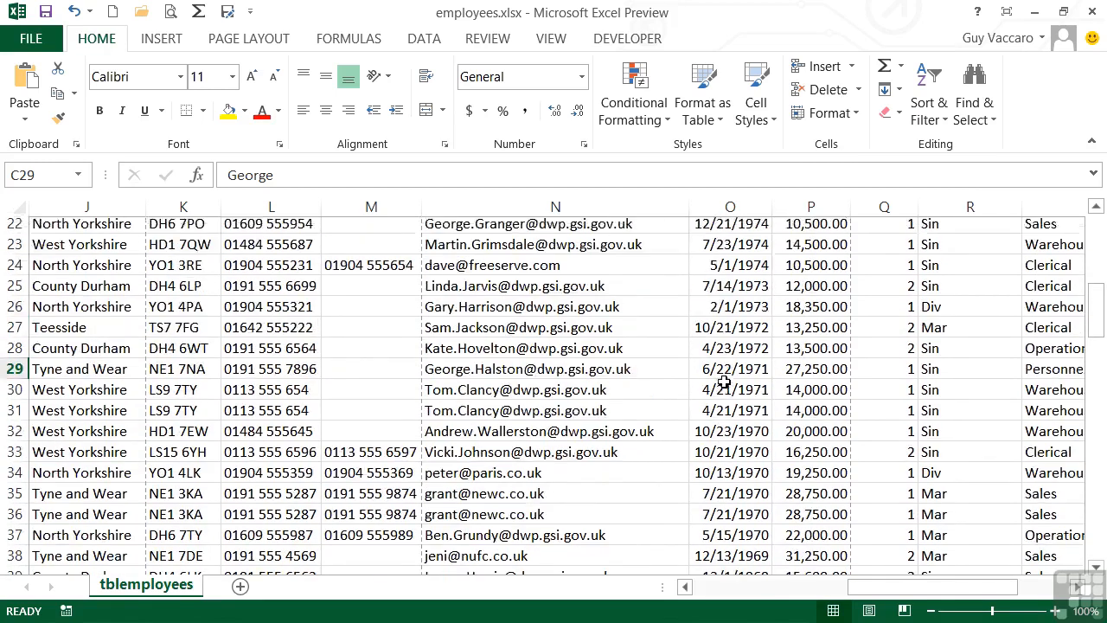
- Open the sort and filter options for the employee list
click(930, 104)
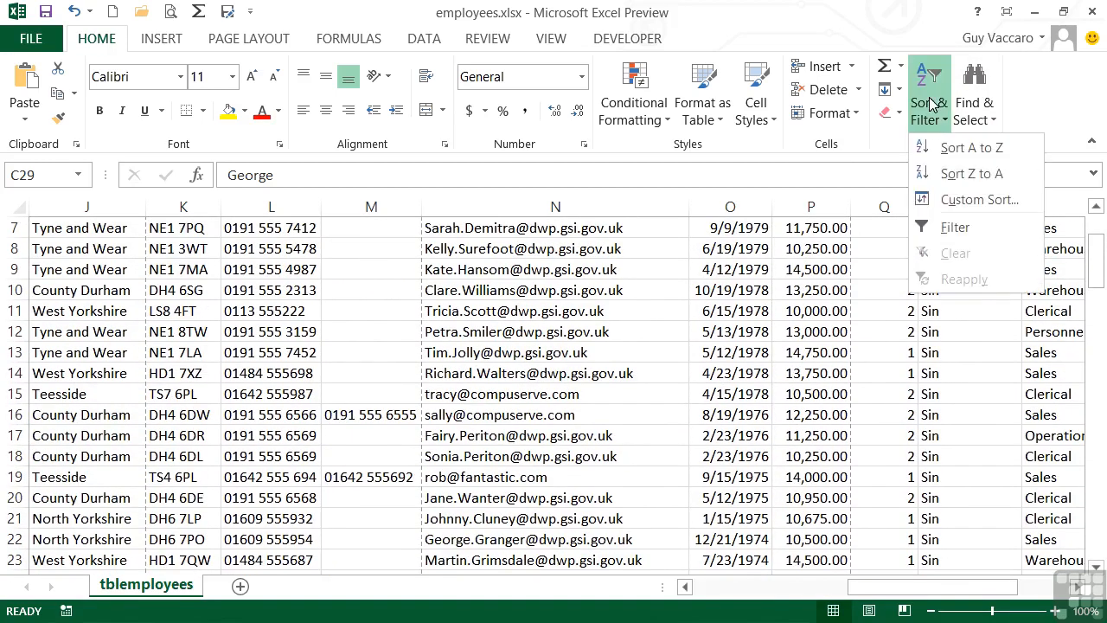